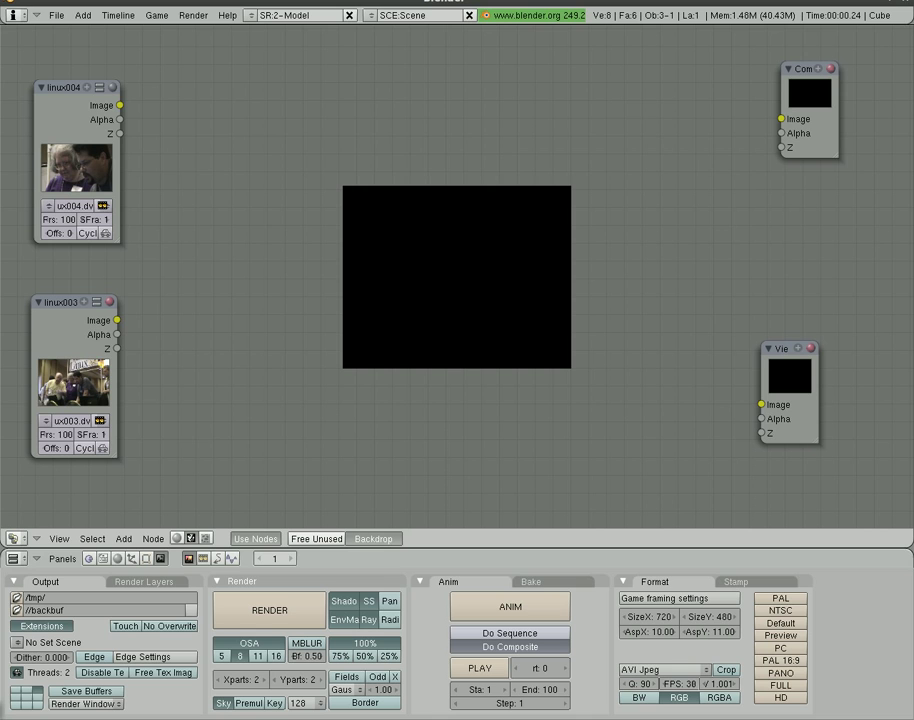
- Add a Mix node to the compositor tree
{"action": "key", "text": "space"}
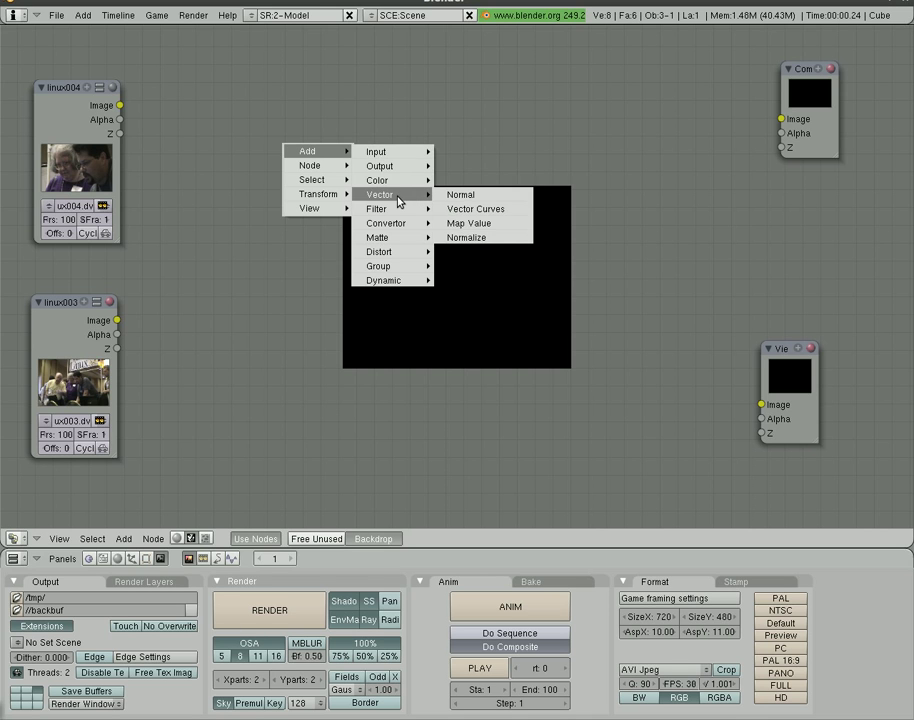
{"action": "mouse_move", "coordinate": [393, 152]}
{"action": "mouse_move", "coordinate": [395, 212]}
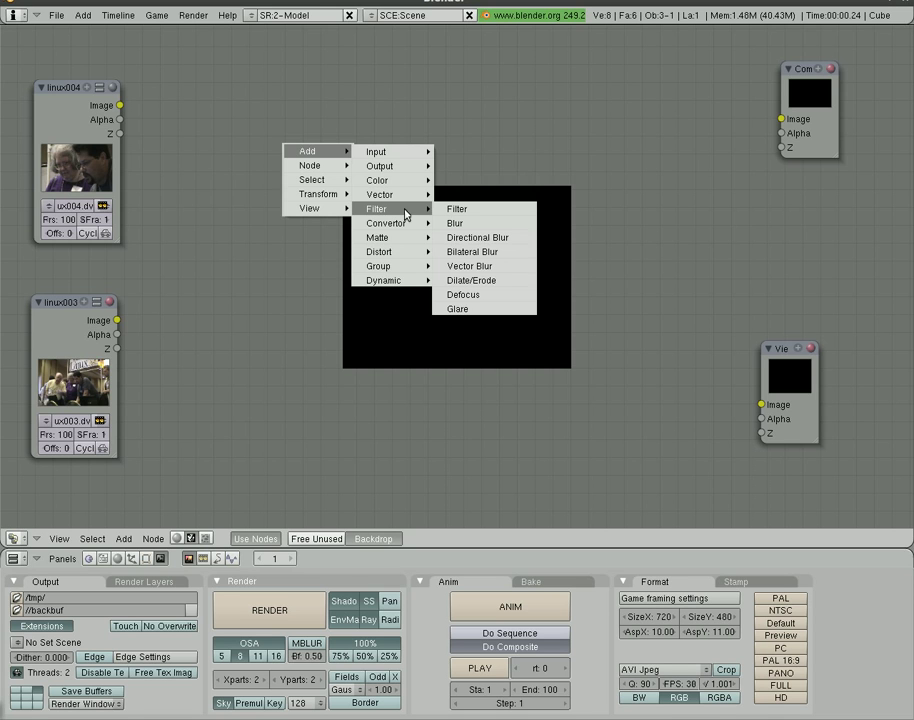
{"action": "mouse_move", "coordinate": [385, 180]}
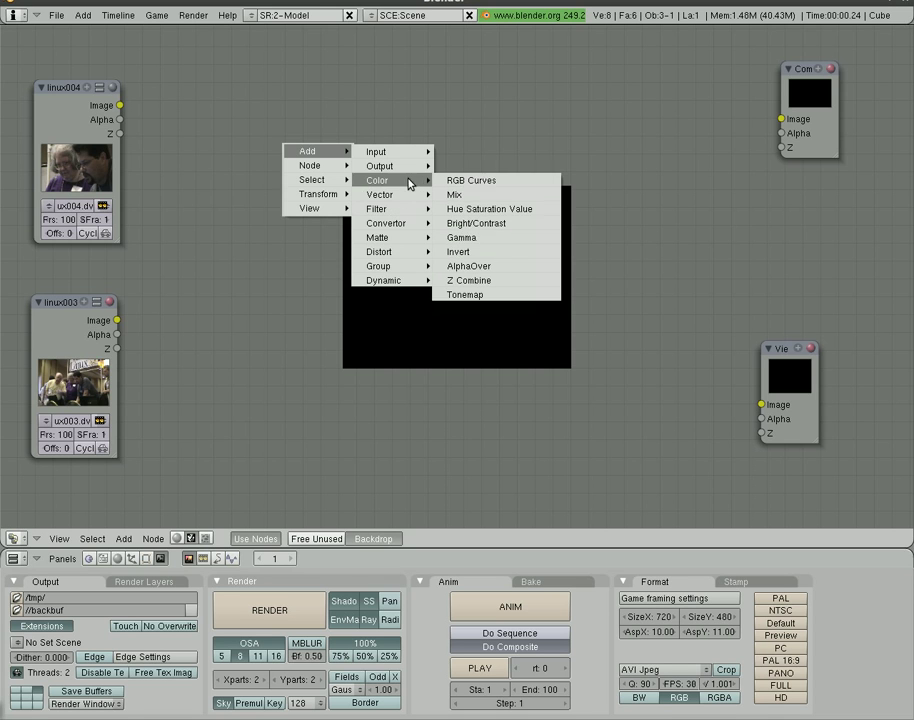
{"action": "left_click", "coordinate": [455, 202]}
{"action": "left_click", "coordinate": [390, 141]}
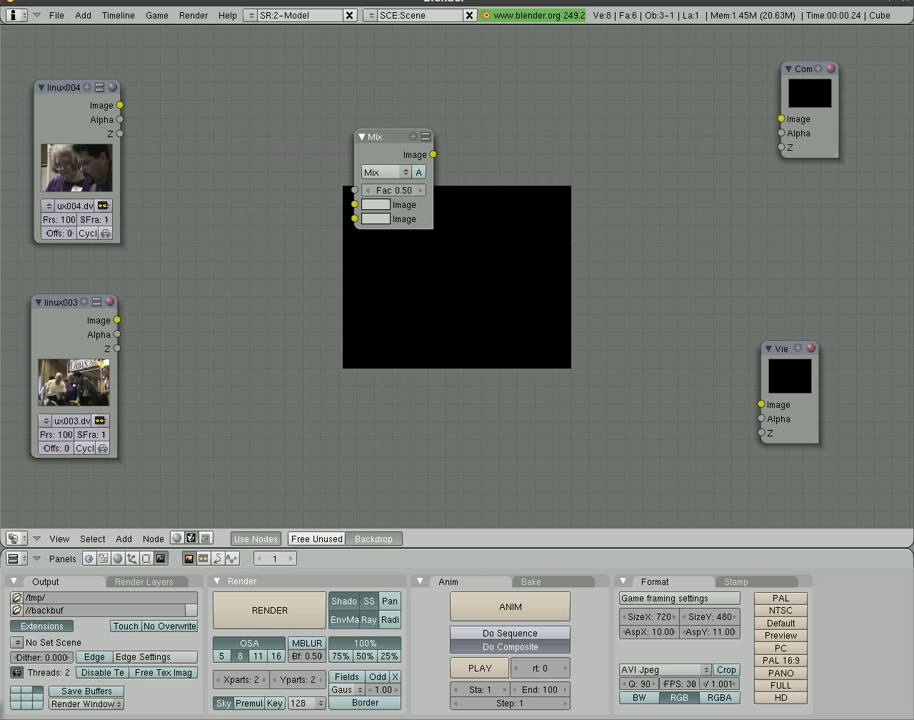
- Wire linux004 and linux003 into the Mix node and on to the Viewer, then delete it
{"action": "left_click_drag", "start_coordinate": [120, 105], "coordinate": [355, 204]}
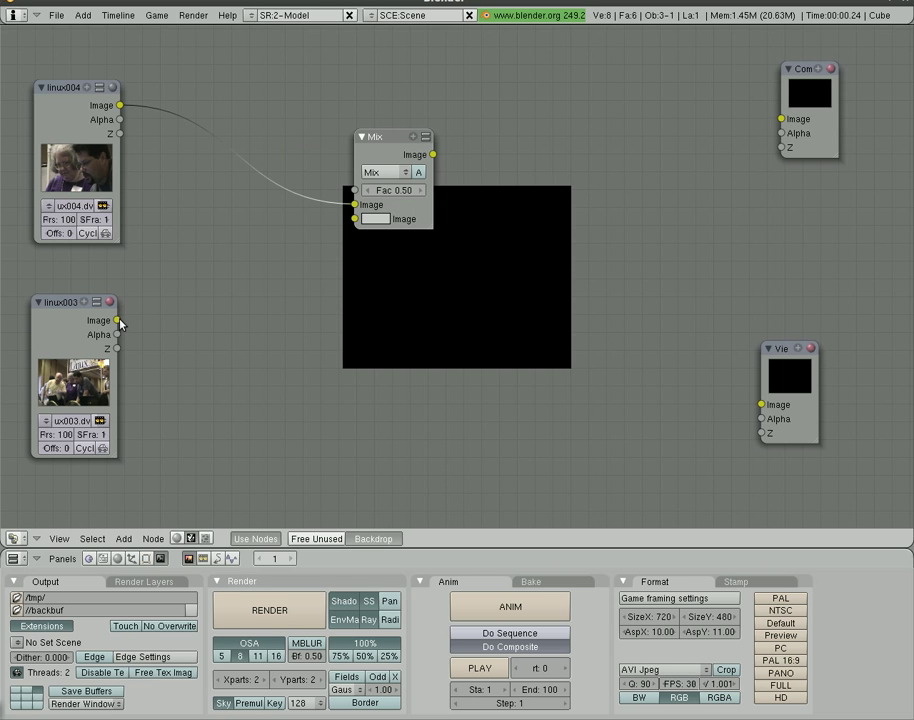
{"action": "left_click_drag", "start_coordinate": [117, 320], "coordinate": [355, 218]}
{"action": "left_click_drag", "start_coordinate": [434, 154], "coordinate": [761, 404]}
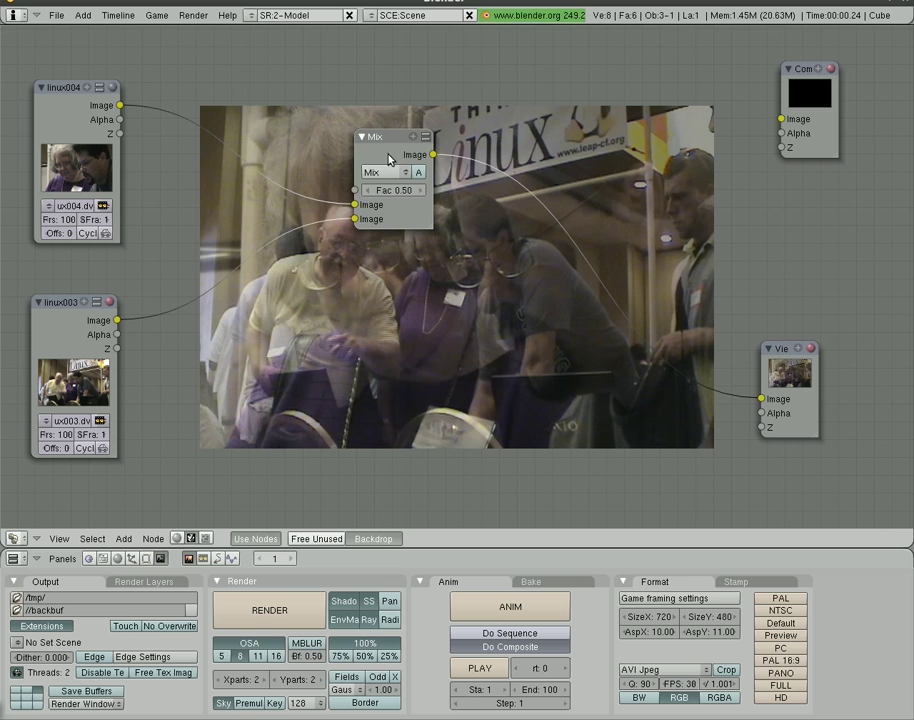
{"action": "left_click_drag", "start_coordinate": [384, 141], "coordinate": [437, 275]}
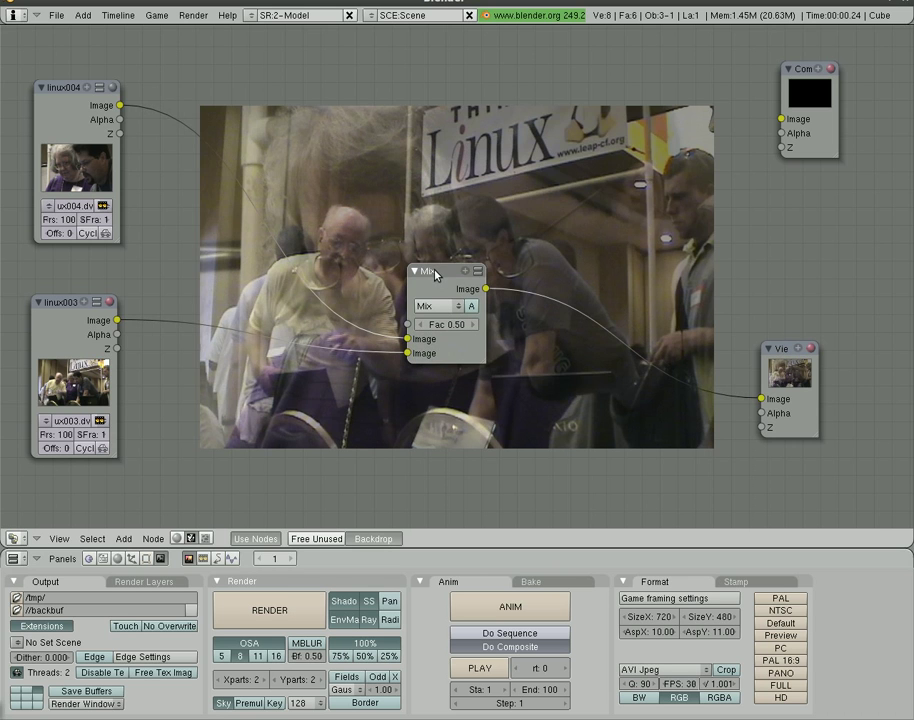
{"action": "key", "text": "x"}
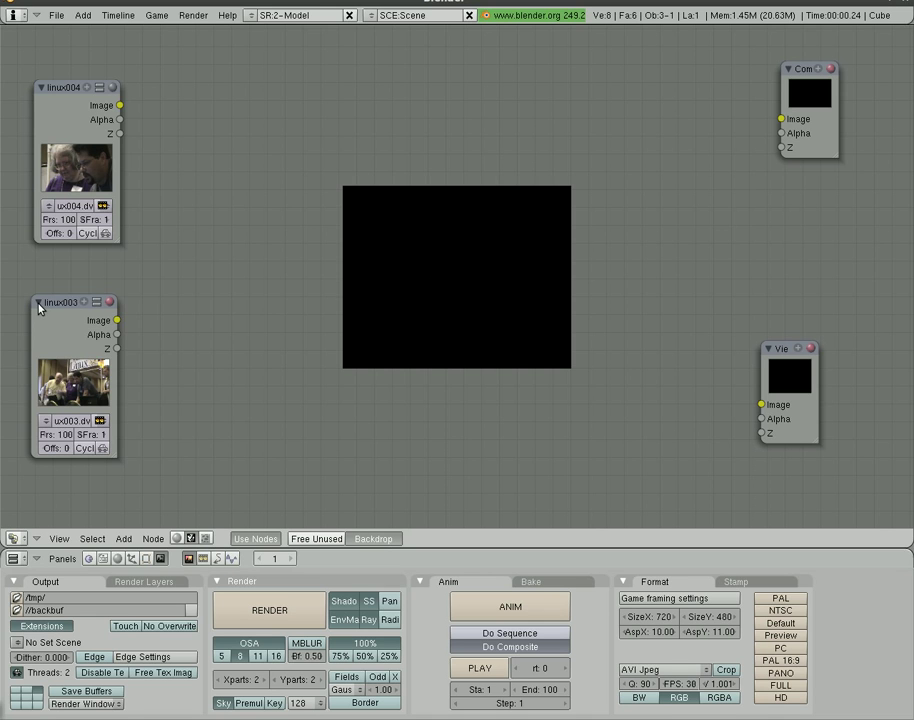
- Shift the linux003 node slightly right and toggle its collapsed state several times
{"action": "left_click_drag", "start_coordinate": [63, 305], "coordinate": [100, 297]}
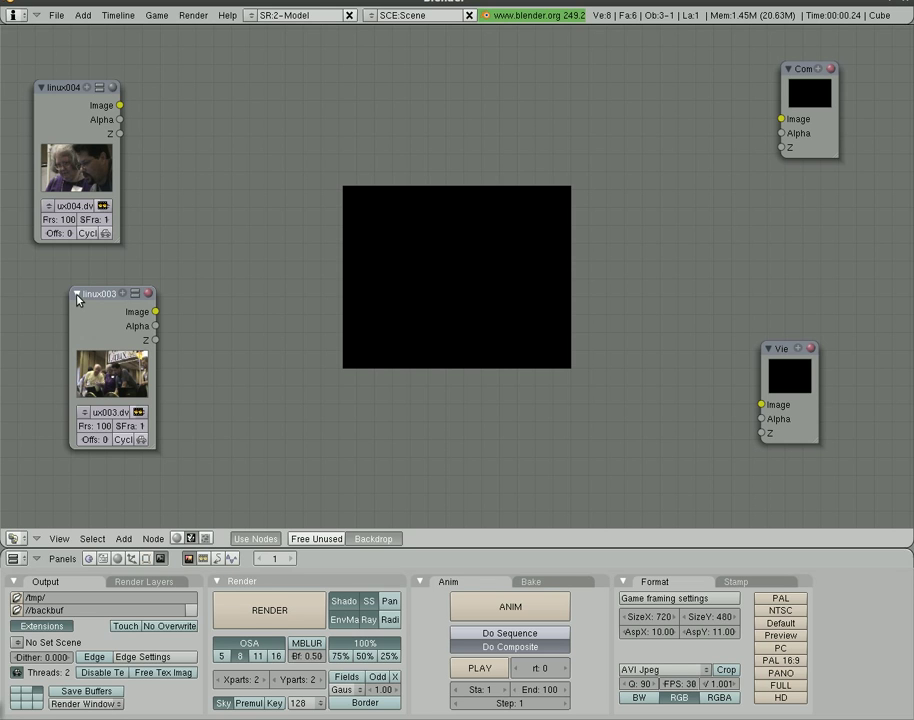
{"action": "left_click", "coordinate": [77, 295]}
{"action": "left_click", "coordinate": [77, 295]}
{"action": "left_click", "coordinate": [77, 295]}
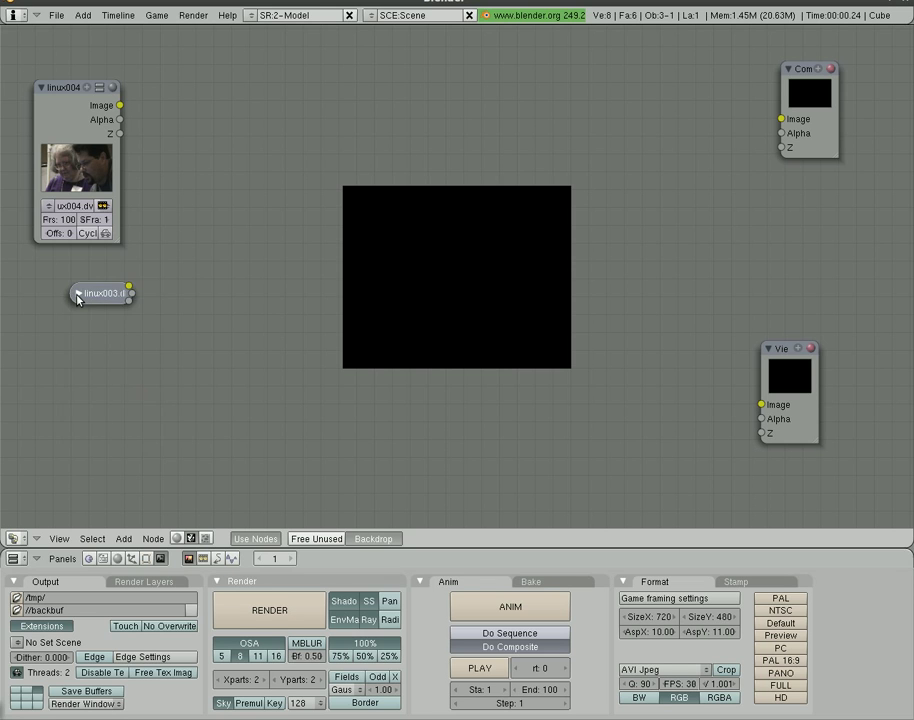
{"action": "left_click", "coordinate": [77, 295]}
{"action": "left_click", "coordinate": [77, 295]}
{"action": "left_click", "coordinate": [77, 295]}
{"action": "left_click", "coordinate": [77, 295]}
{"action": "left_click", "coordinate": [77, 295]}
- Line linux003 up beneath linux004 on the left and nudge linux004 slightly down
{"action": "left_click_drag", "start_coordinate": [92, 295], "coordinate": [64, 276]}
{"action": "left_click", "coordinate": [48, 297]}
{"action": "left_click", "coordinate": [37, 484]}
{"action": "left_click_drag", "start_coordinate": [80, 98], "coordinate": [83, 113]}
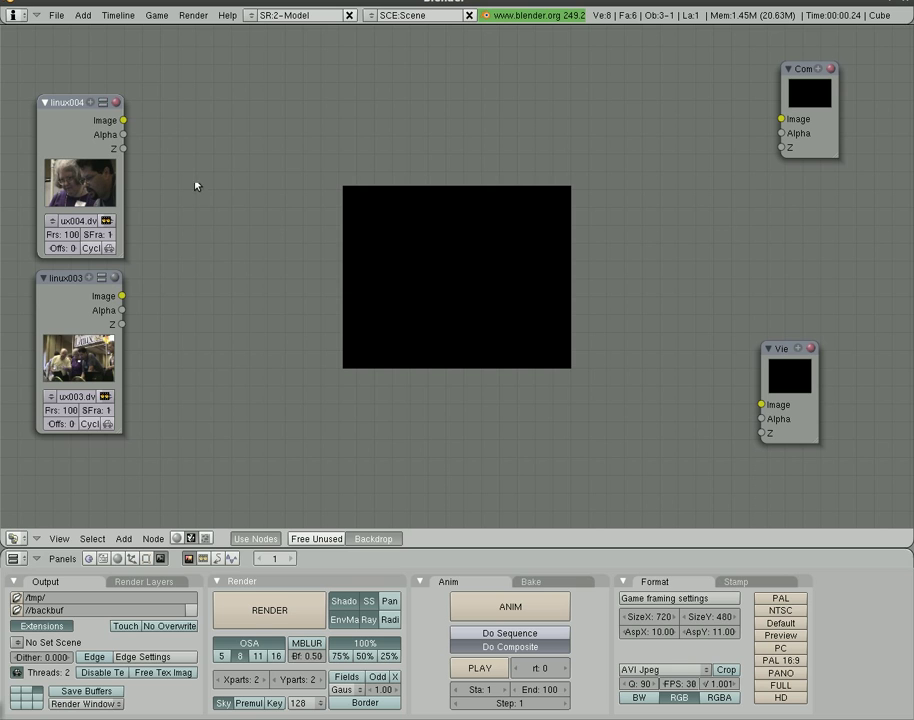
- Add an RGB Curves node near the top and link its output to the Viewer
{"action": "key", "text": "space"}
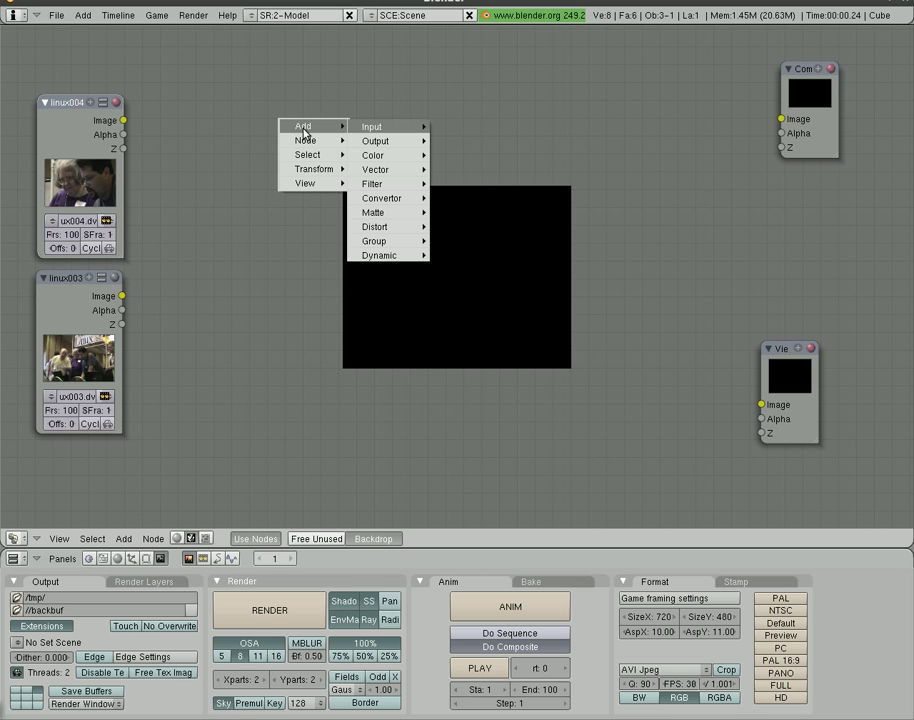
{"action": "mouse_move", "coordinate": [388, 155]}
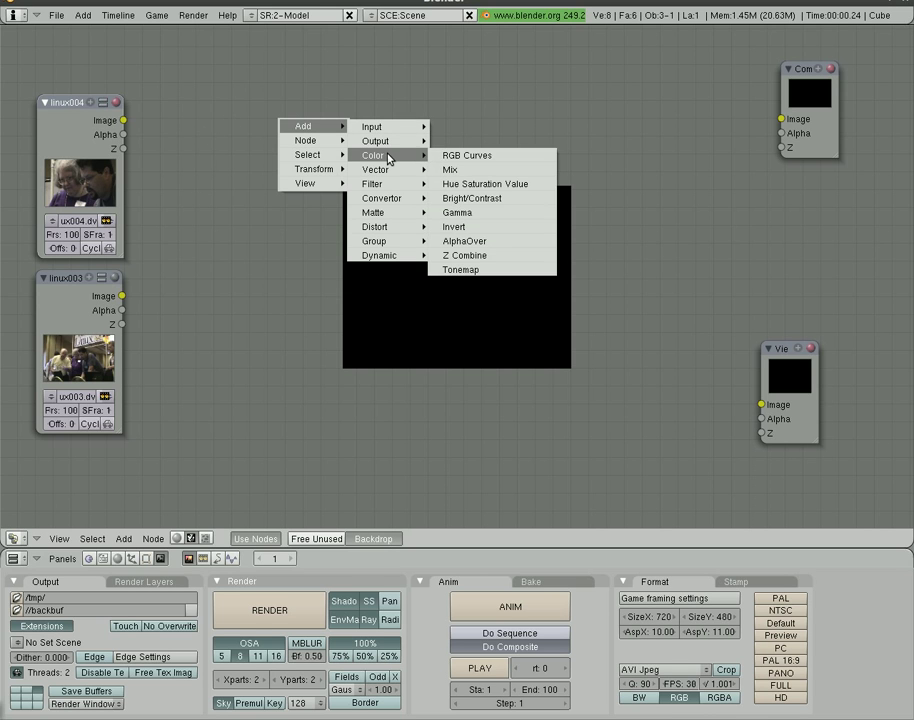
{"action": "left_click", "coordinate": [477, 156]}
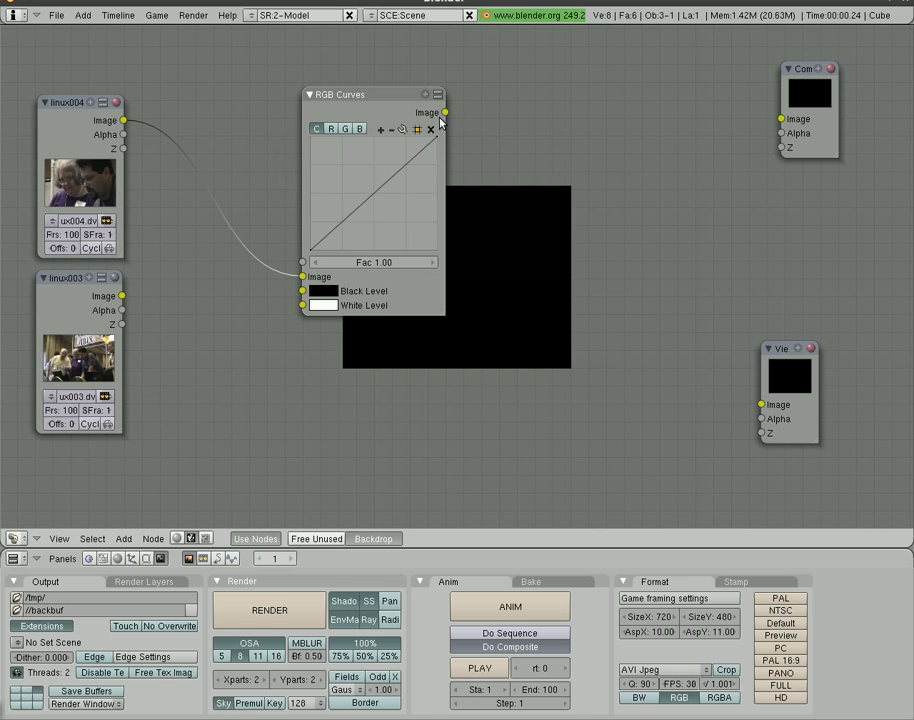
{"action": "left_click", "coordinate": [280, 85]}
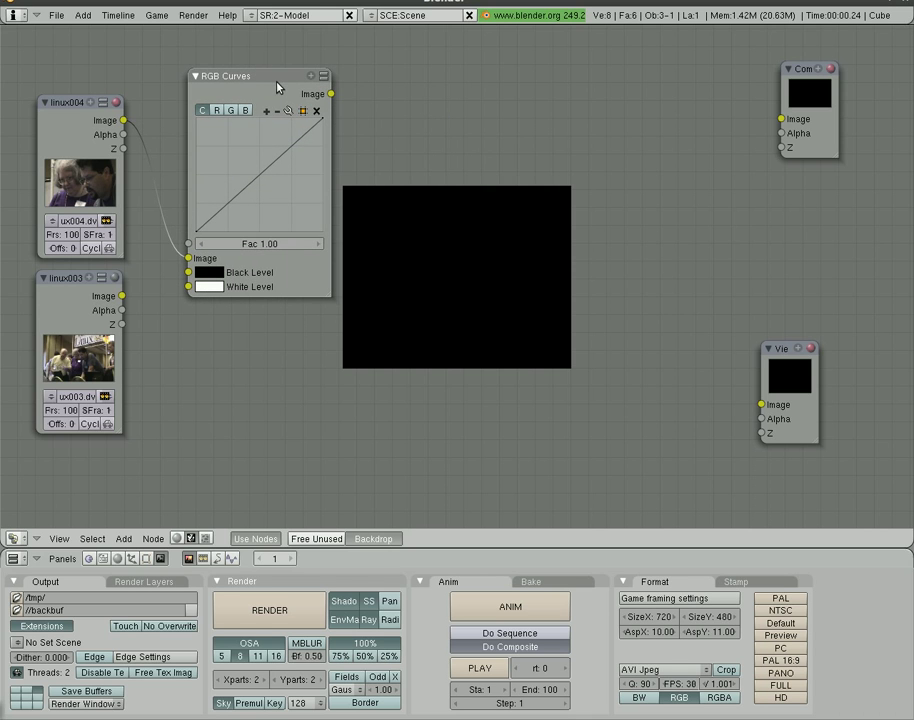
{"action": "left_click_drag", "start_coordinate": [248, 81], "coordinate": [268, 80]}
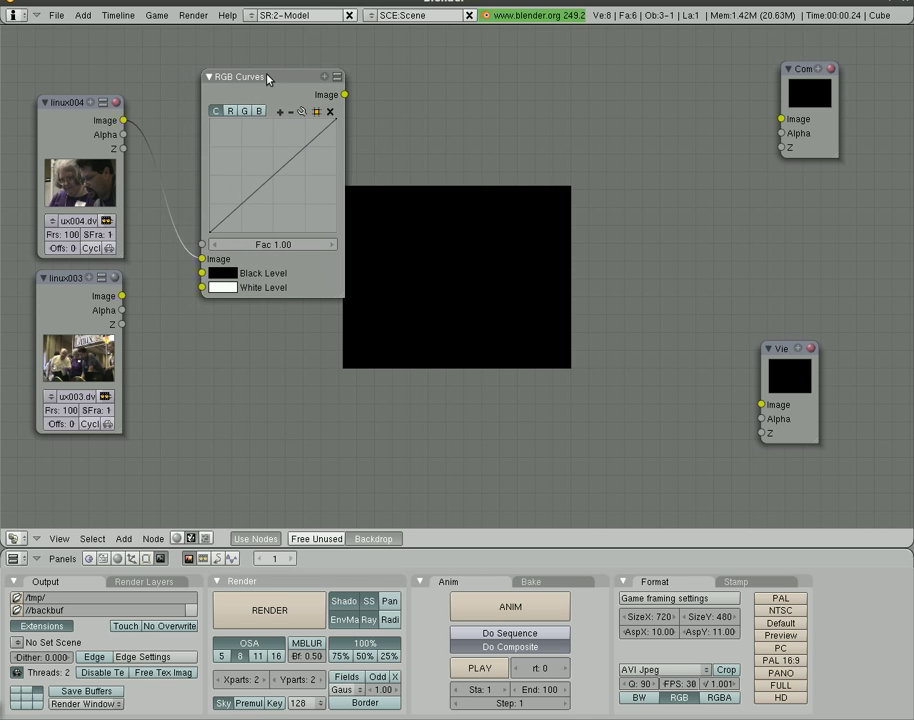
{"action": "left_click_drag", "start_coordinate": [344, 94], "coordinate": [761, 404]}
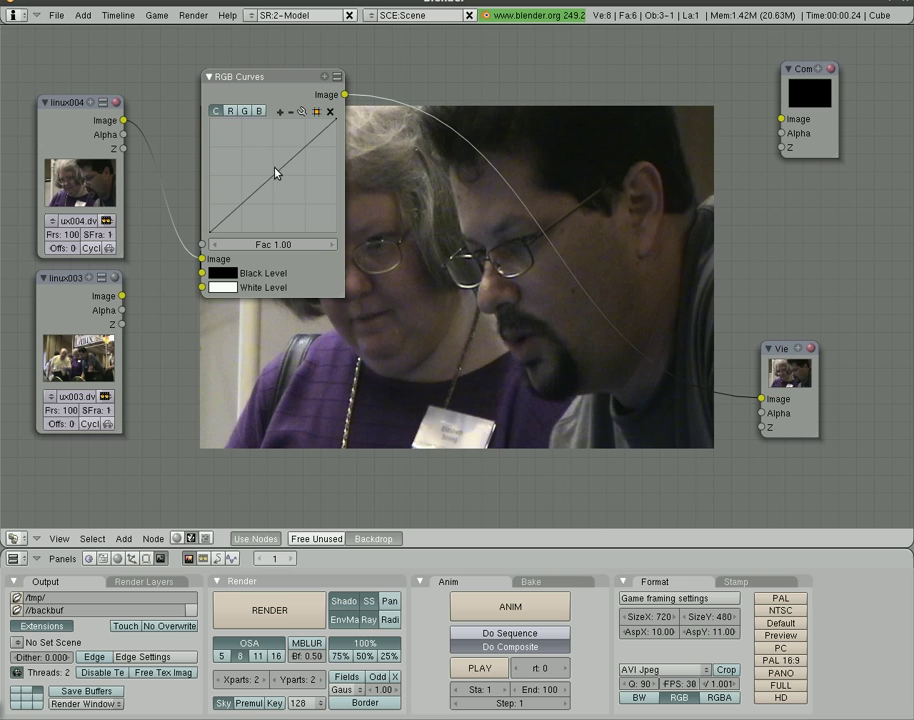
- Try an S-shaped contrast curve, then delete its points to leave the curve straight
{"action": "left_click_drag", "start_coordinate": [266, 181], "coordinate": [287, 153]}
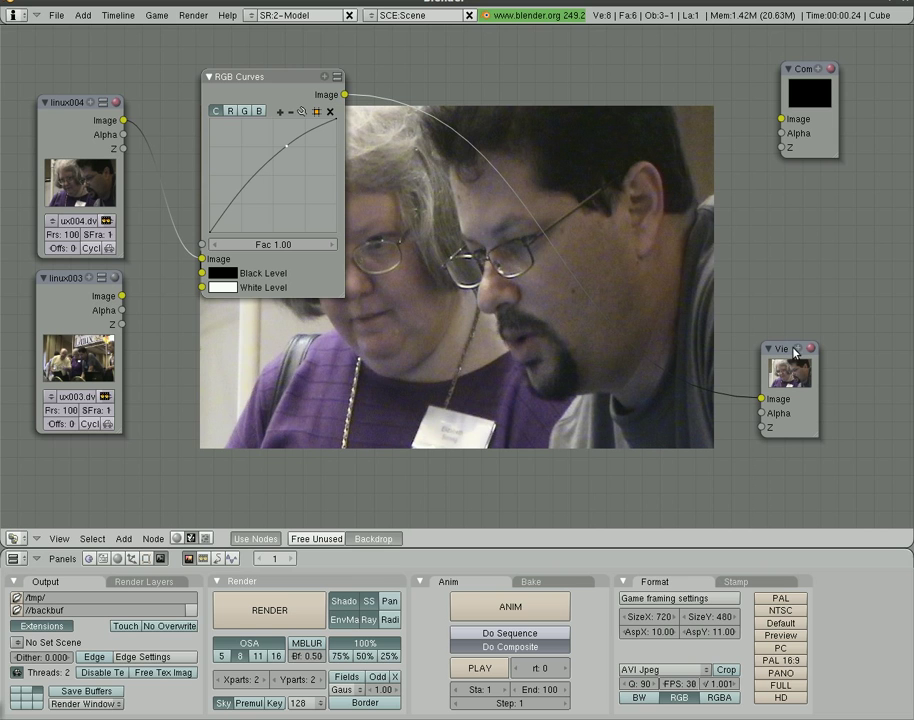
{"action": "mouse_move", "coordinate": [253, 196]}
{"action": "left_mouse_down"}
{"action": "mouse_move", "coordinate": [247, 158]}
{"action": "mouse_move", "coordinate": [302, 168]}
{"action": "mouse_move", "coordinate": [252, 203]}
{"action": "left_mouse_up"}
{"action": "left_click_drag", "start_coordinate": [302, 169], "coordinate": [291, 151]}
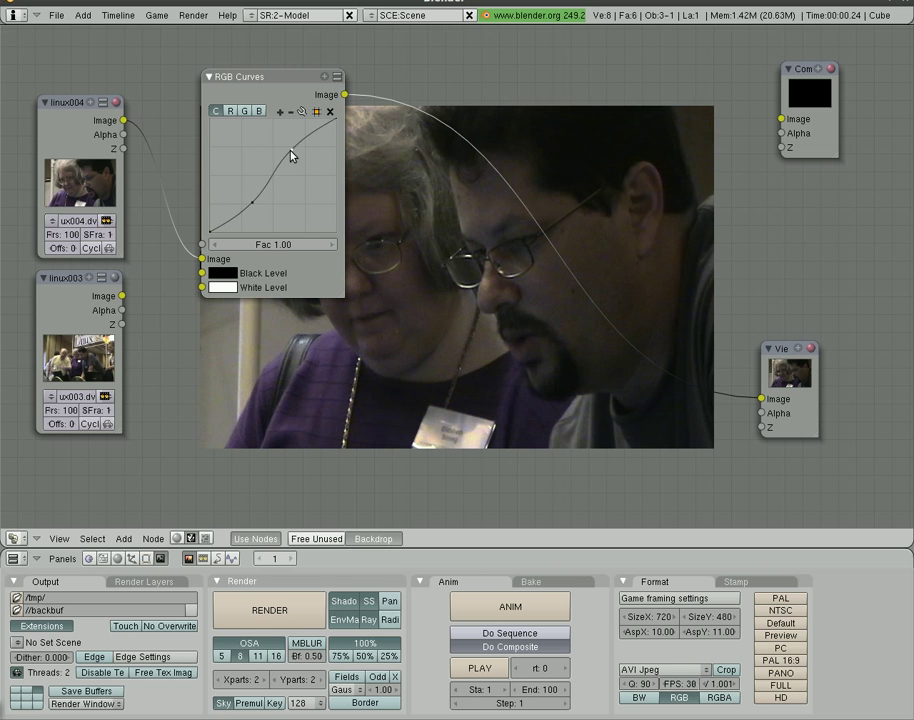
{"action": "left_click", "coordinate": [331, 114]}
{"action": "left_click", "coordinate": [252, 204]}
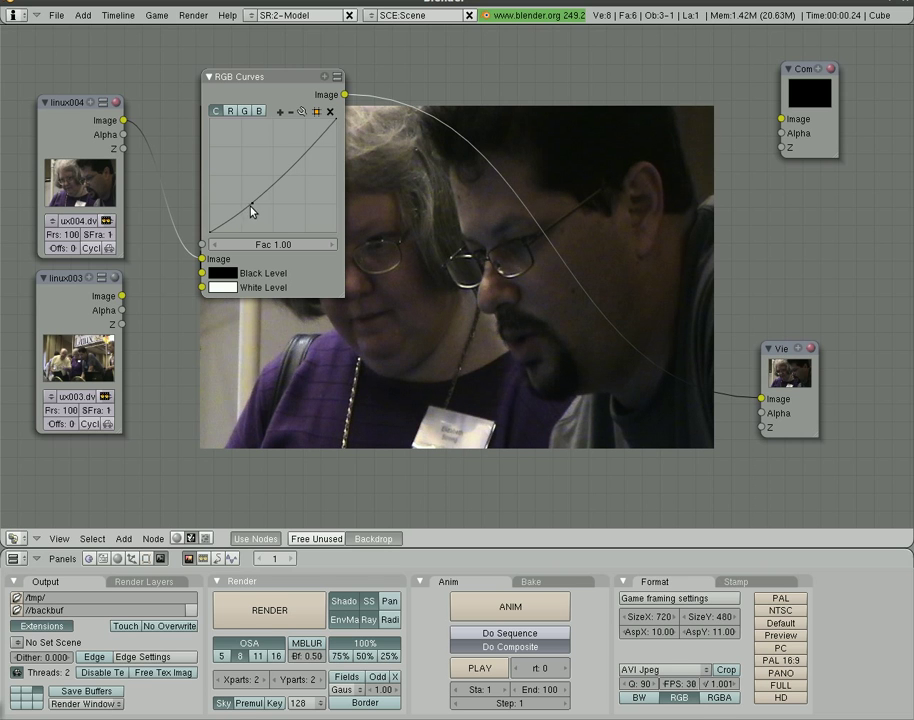
{"action": "left_click", "coordinate": [331, 113]}
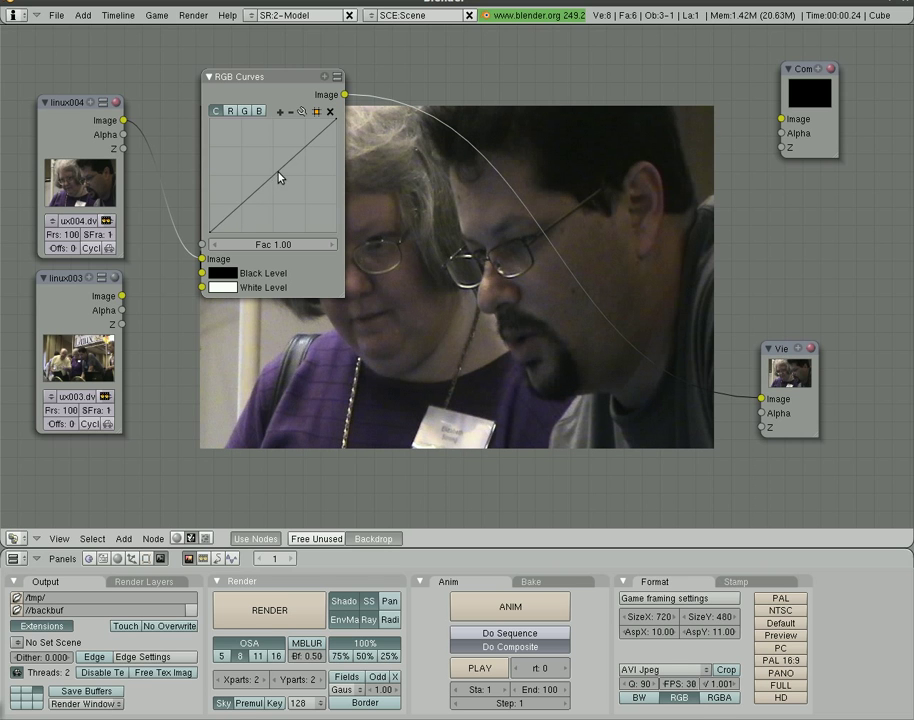
{"action": "left_click", "coordinate": [230, 111]}
{"action": "left_click_drag", "start_coordinate": [269, 175], "coordinate": [332, 230]}
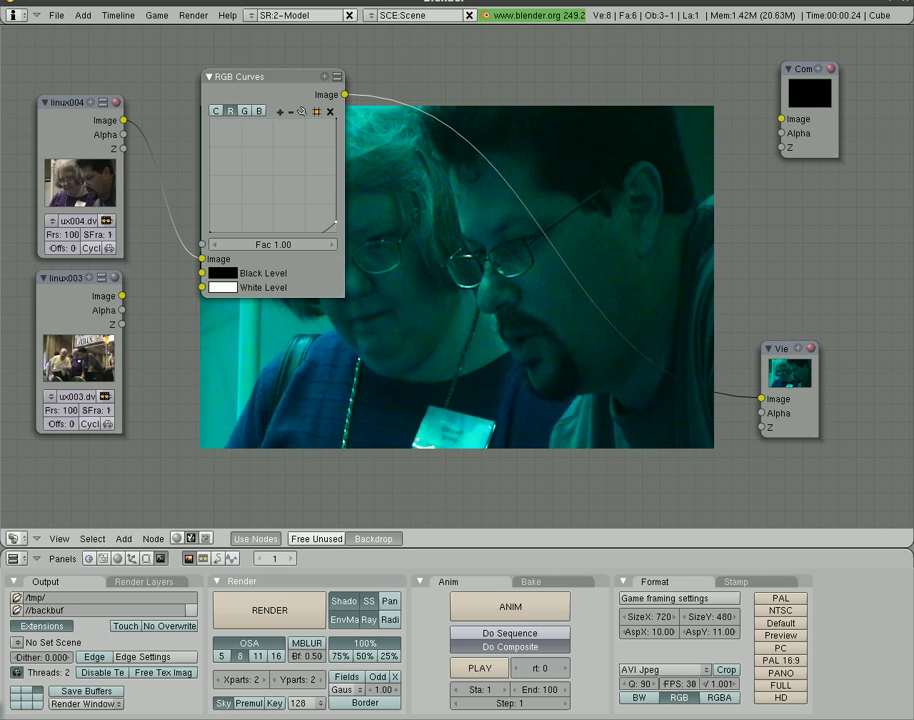
{"action": "left_click", "coordinate": [245, 111]}
{"action": "left_click_drag", "start_coordinate": [284, 180], "coordinate": [316, 214]}
{"action": "left_click", "coordinate": [258, 111]}
{"action": "mouse_move", "coordinate": [272, 171]}
{"action": "left_mouse_down"}
{"action": "mouse_move", "coordinate": [224, 140]}
{"action": "mouse_move", "coordinate": [307, 187]}
{"action": "mouse_move", "coordinate": [272, 156]}
{"action": "left_mouse_up"}
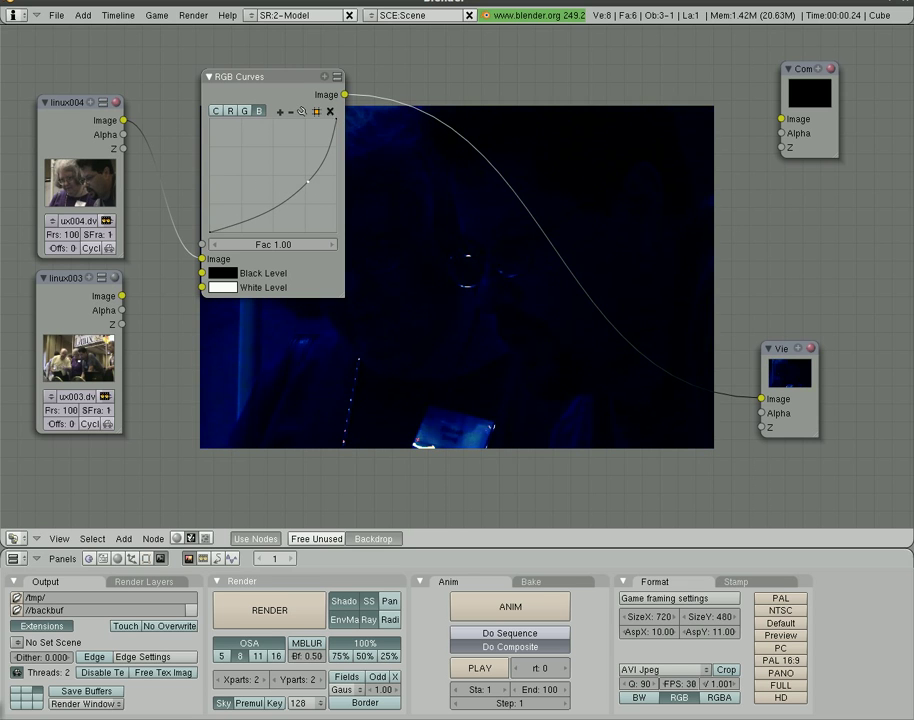
{"action": "left_click", "coordinate": [245, 111]}
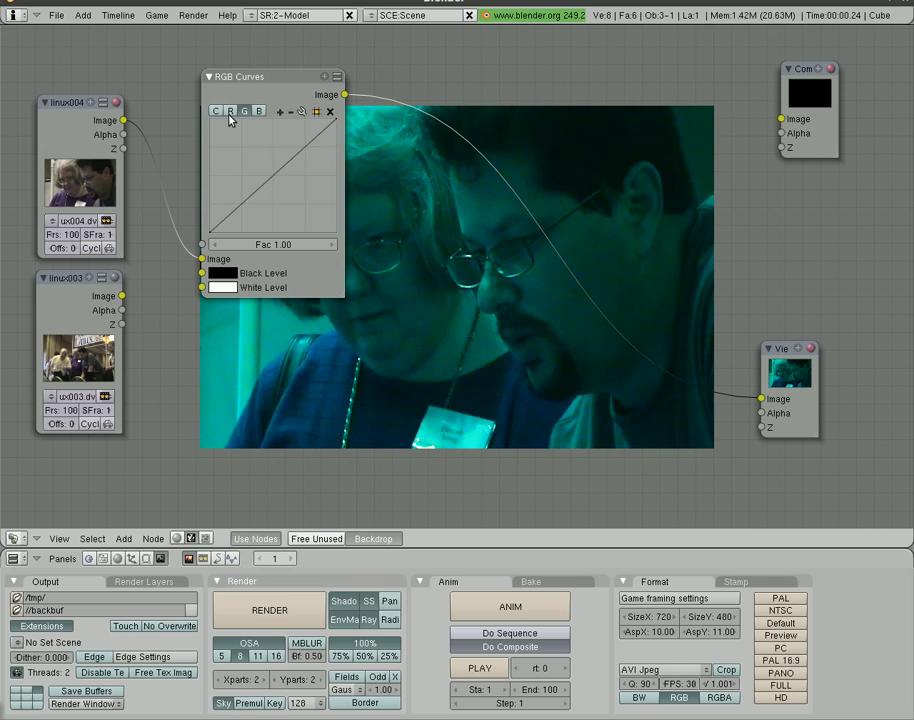
{"action": "left_click", "coordinate": [230, 112]}
{"action": "left_click", "coordinate": [330, 111]}
{"action": "left_click", "coordinate": [216, 111]}
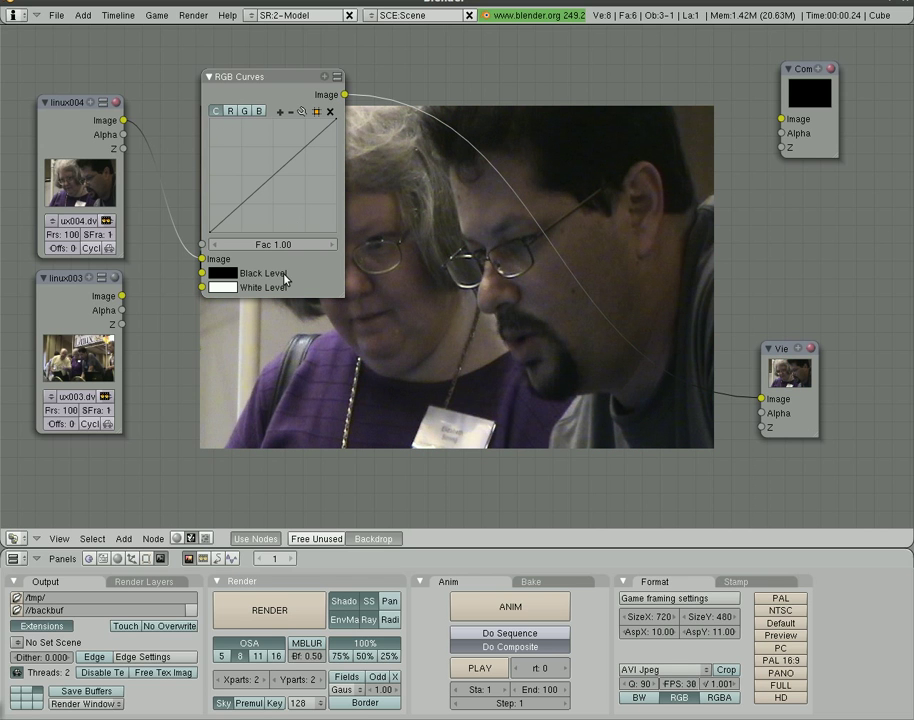
- Set the RGB Curves Black Level by sampling a dark tone from the video
{"action": "left_click", "coordinate": [231, 274]}
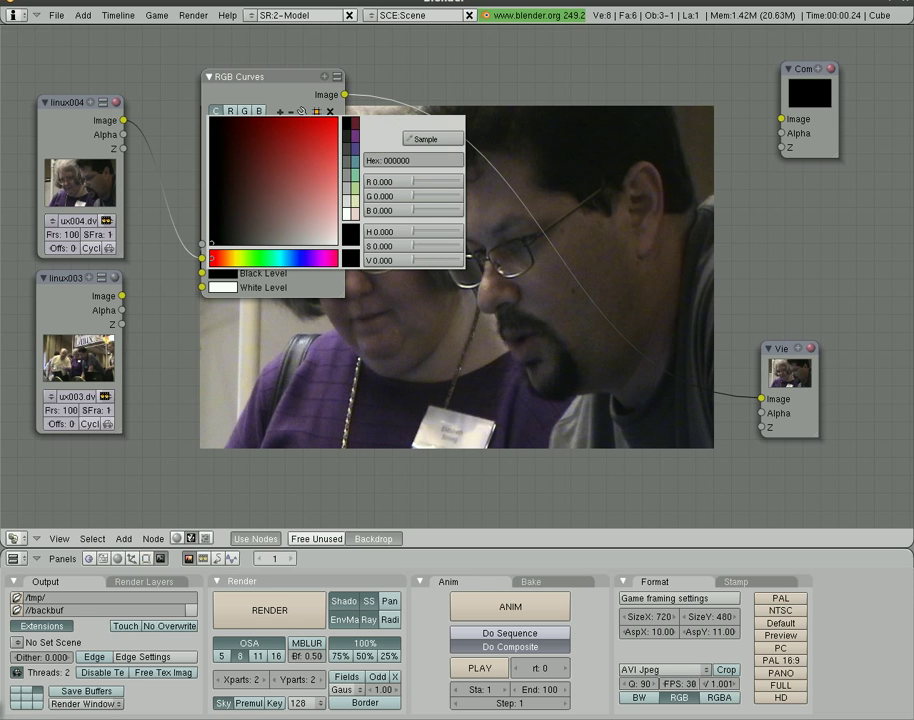
{"action": "left_click", "coordinate": [430, 143]}
{"action": "left_click", "coordinate": [667, 117]}
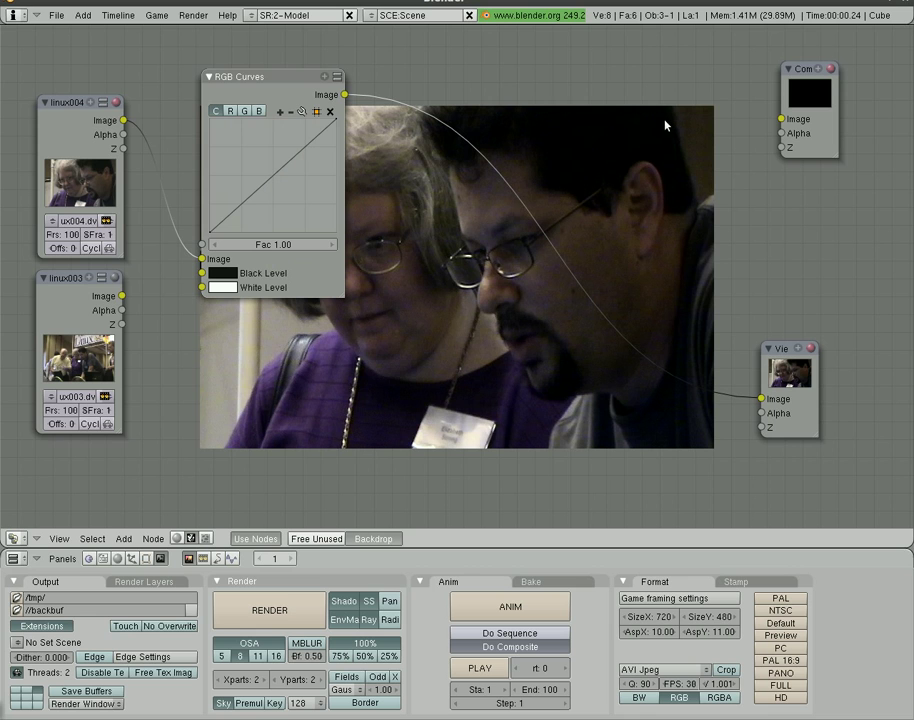
- Sample a bright tone for White Level, then bow the curve upward with a second point
{"action": "left_click", "coordinate": [230, 287]}
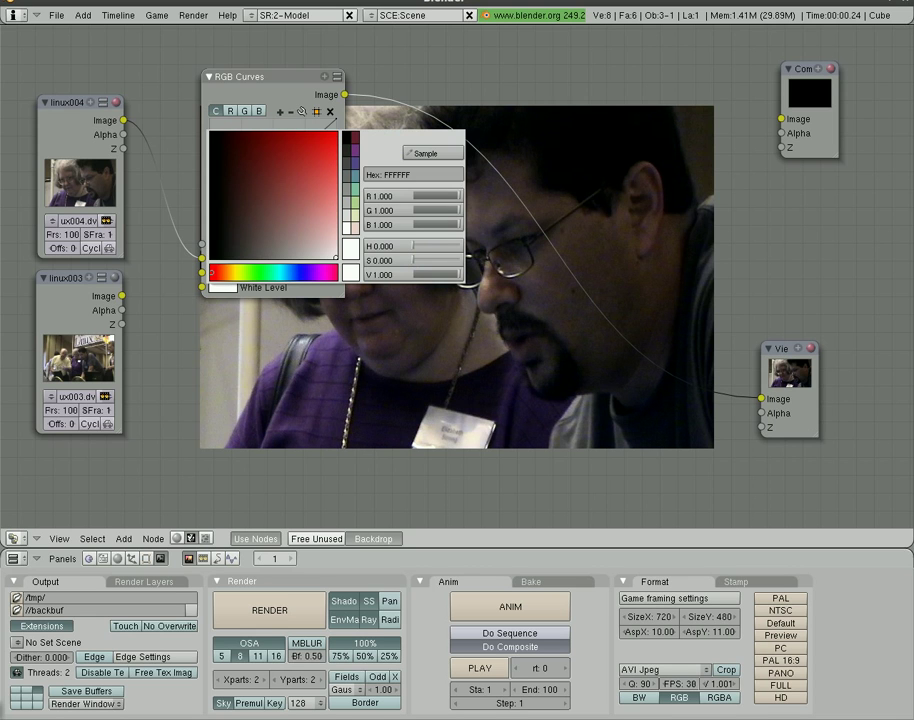
{"action": "left_click", "coordinate": [446, 157]}
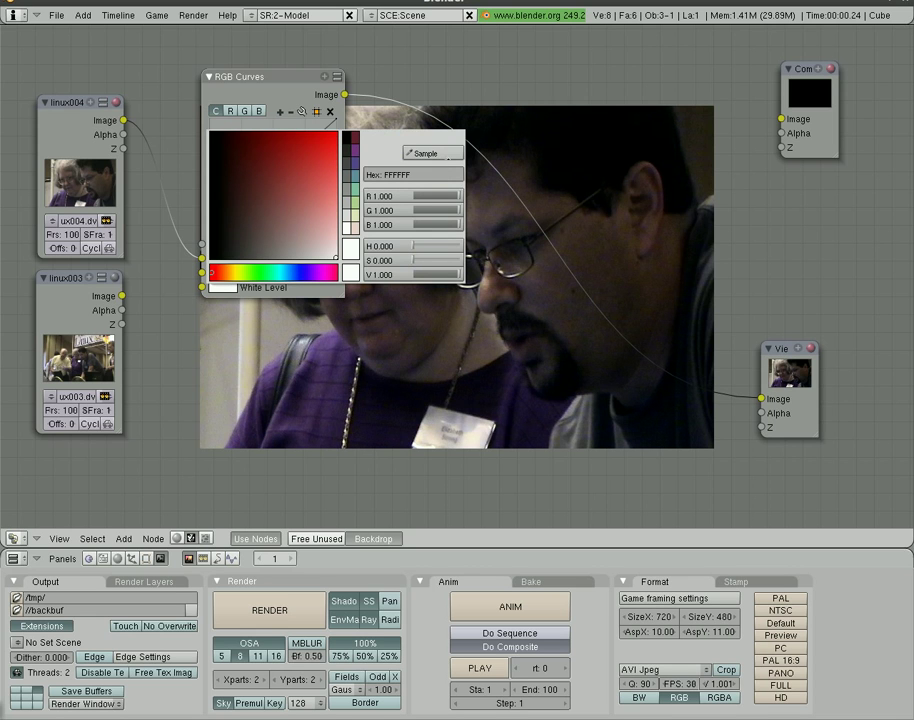
{"action": "left_click", "coordinate": [480, 441]}
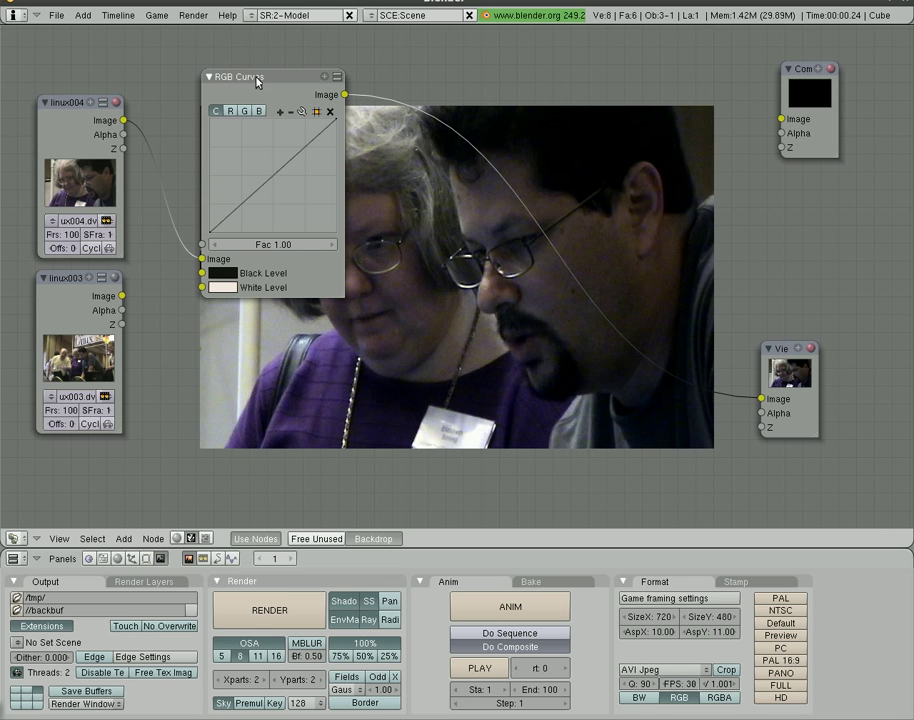
{"action": "left_click_drag", "start_coordinate": [300, 158], "coordinate": [293, 140]}
{"action": "left_click", "coordinate": [260, 184]}
- Raise the second curve point to brighten midtones and add a Hue Saturation Value node
{"action": "left_click_drag", "start_coordinate": [260, 187], "coordinate": [252, 172]}
{"action": "key", "text": "h"}
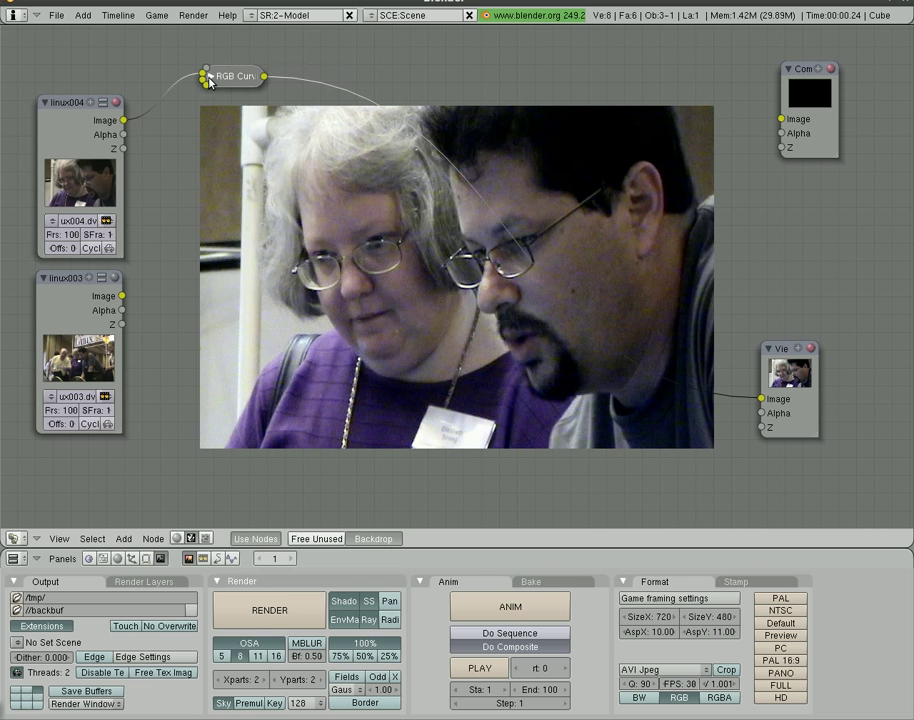
{"action": "key", "text": "space"}
{"action": "mouse_move", "coordinate": [416, 248]}
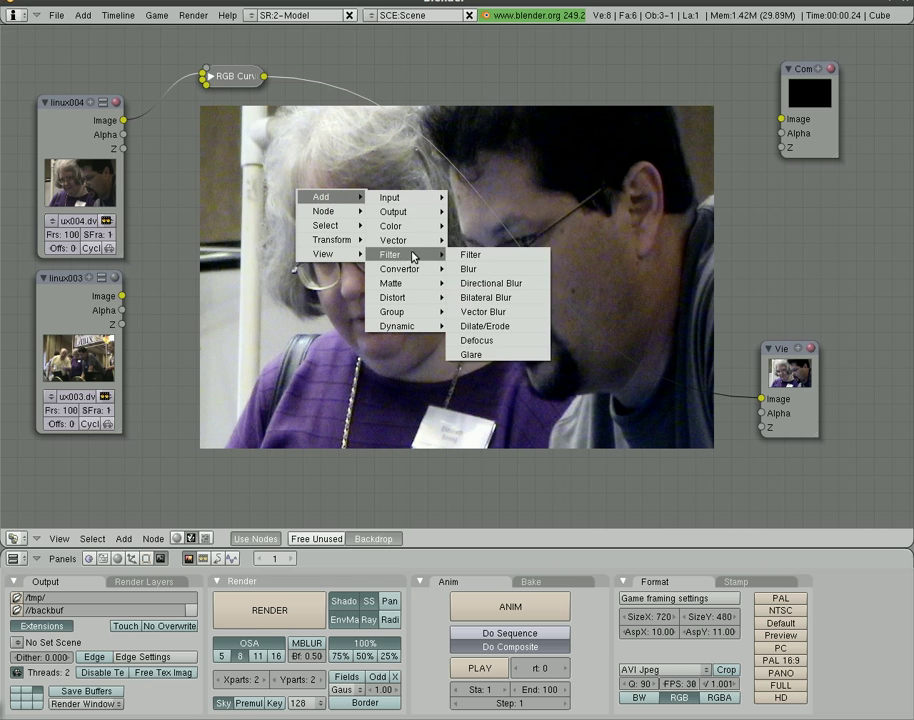
{"action": "mouse_move", "coordinate": [398, 226]}
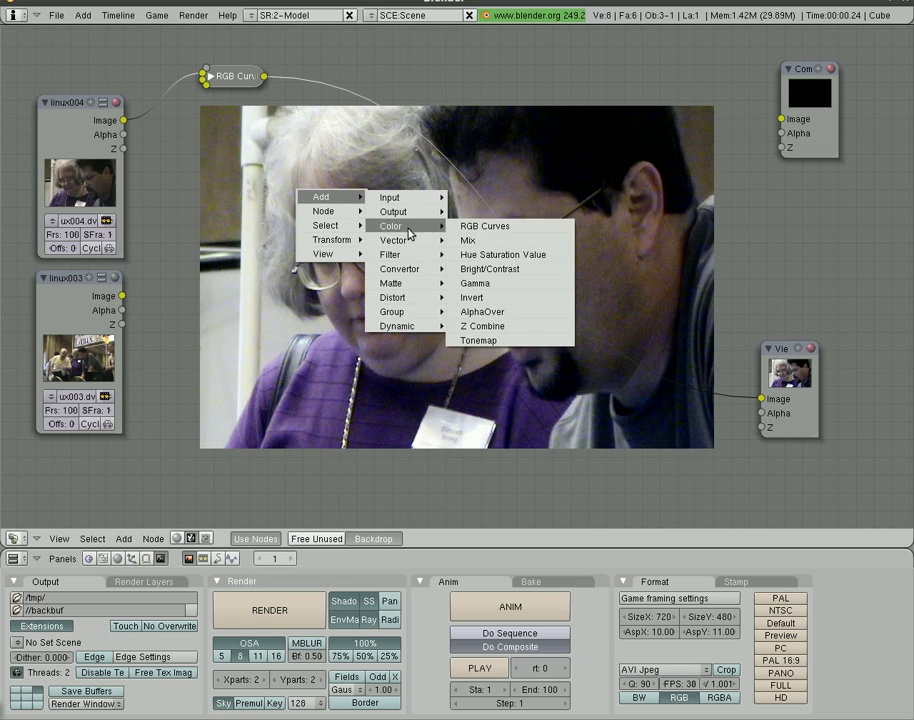
{"action": "left_click", "coordinate": [524, 256]}
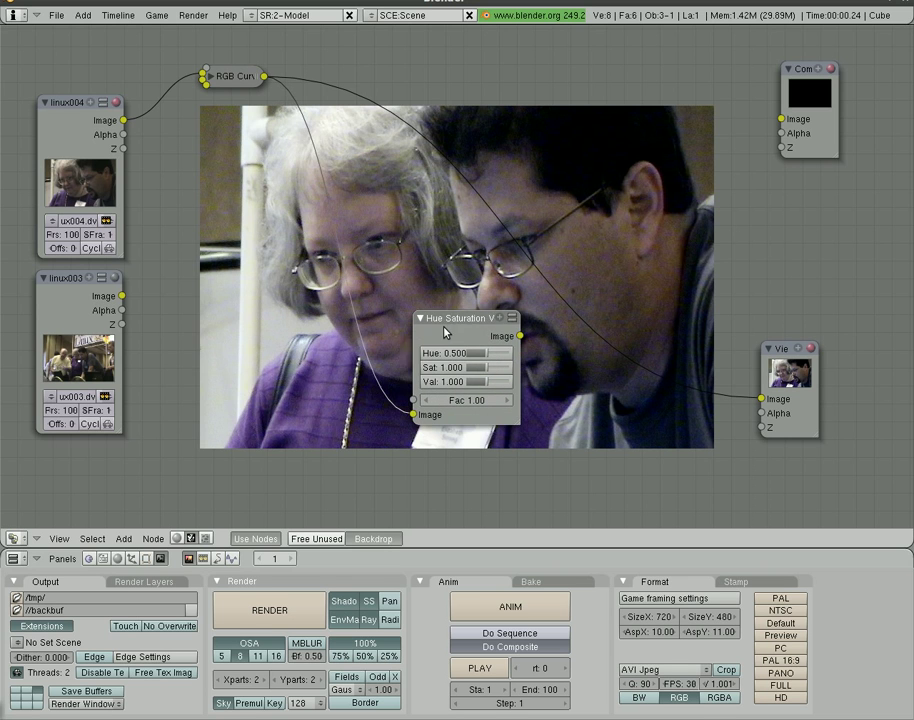
{"action": "left_click", "coordinate": [441, 334]}
- Send Hue Saturation Value to the Viewer at Hue 0.333, Sat 2.000, Val 2.000, then collapse it
{"action": "mouse_move", "coordinate": [228, 78]}
{"action": "left_mouse_down"}
{"action": "mouse_move", "coordinate": [220, 62]}
{"action": "mouse_move", "coordinate": [213, 92]}
{"action": "left_mouse_up"}
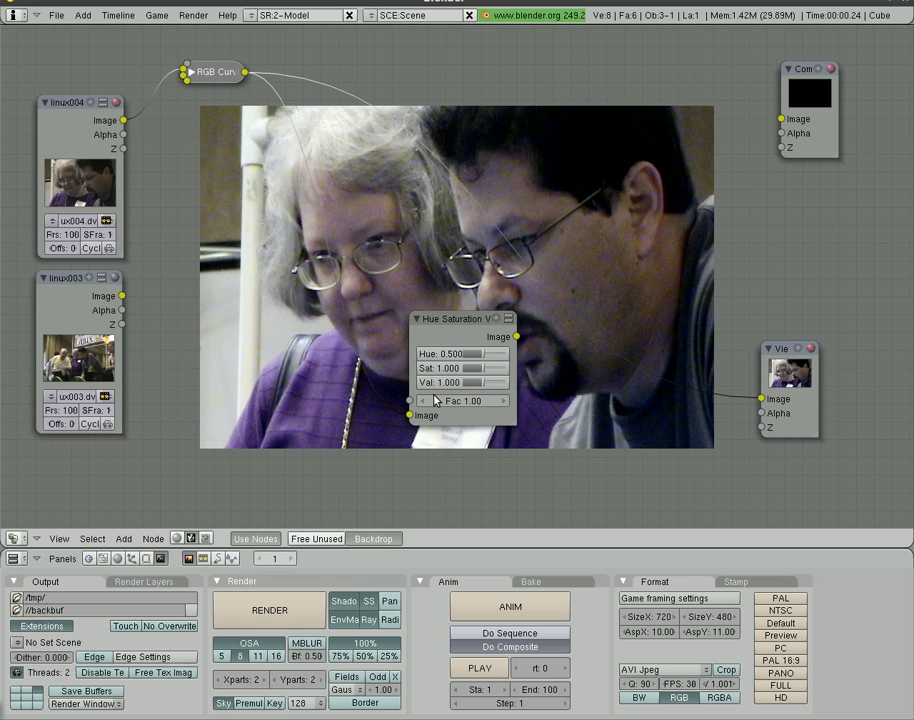
{"action": "left_click_drag", "start_coordinate": [447, 317], "coordinate": [406, 353]}
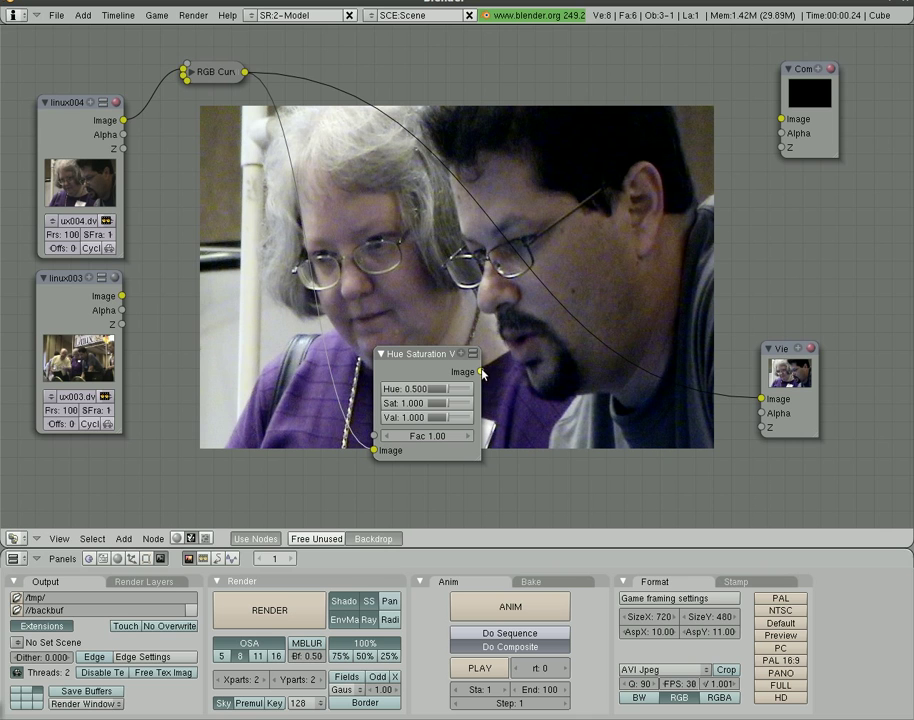
{"action": "left_click_drag", "start_coordinate": [480, 371], "coordinate": [761, 398]}
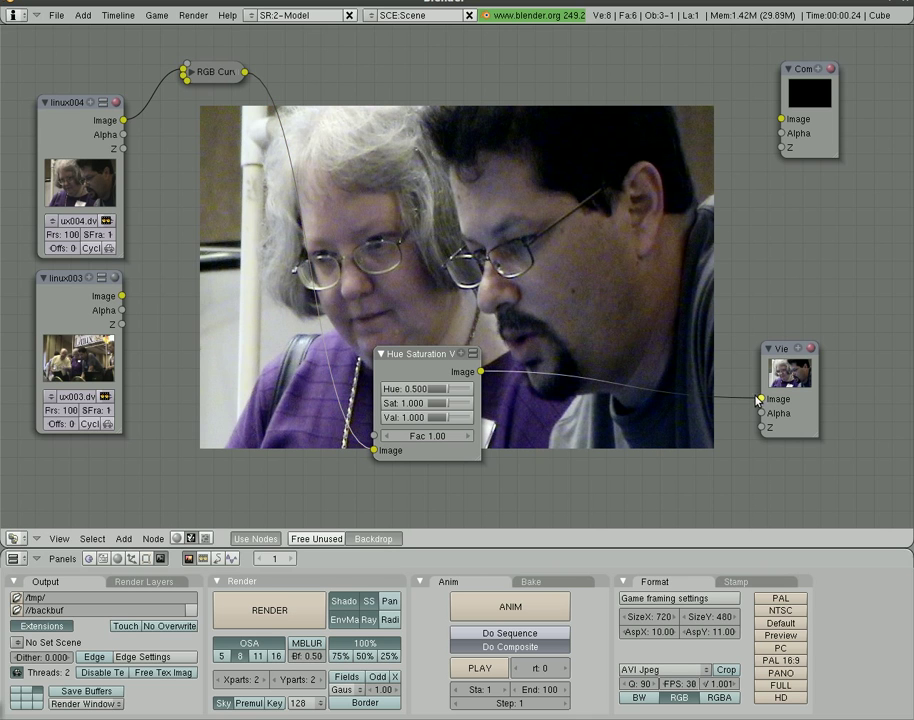
{"action": "left_click_drag", "start_coordinate": [447, 388], "coordinate": [390, 86]}
{"action": "left_click", "coordinate": [395, 65]}
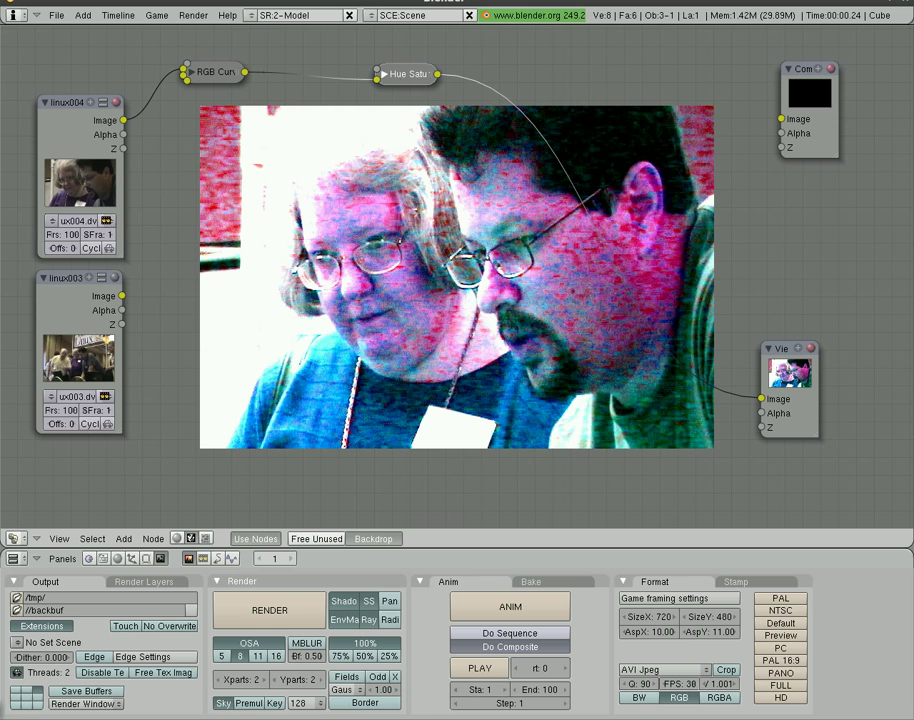
- Expand both nodes, feed linux004 into Hue Saturation Value, and cut its link to the Viewer
{"action": "left_click", "coordinate": [182, 76]}
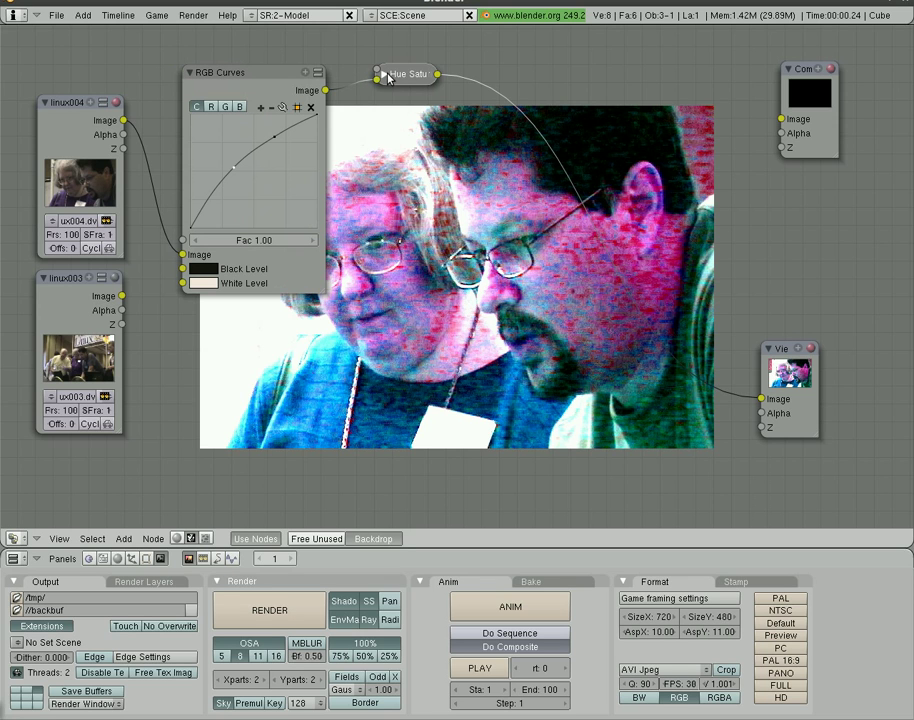
{"action": "left_click", "coordinate": [386, 75]}
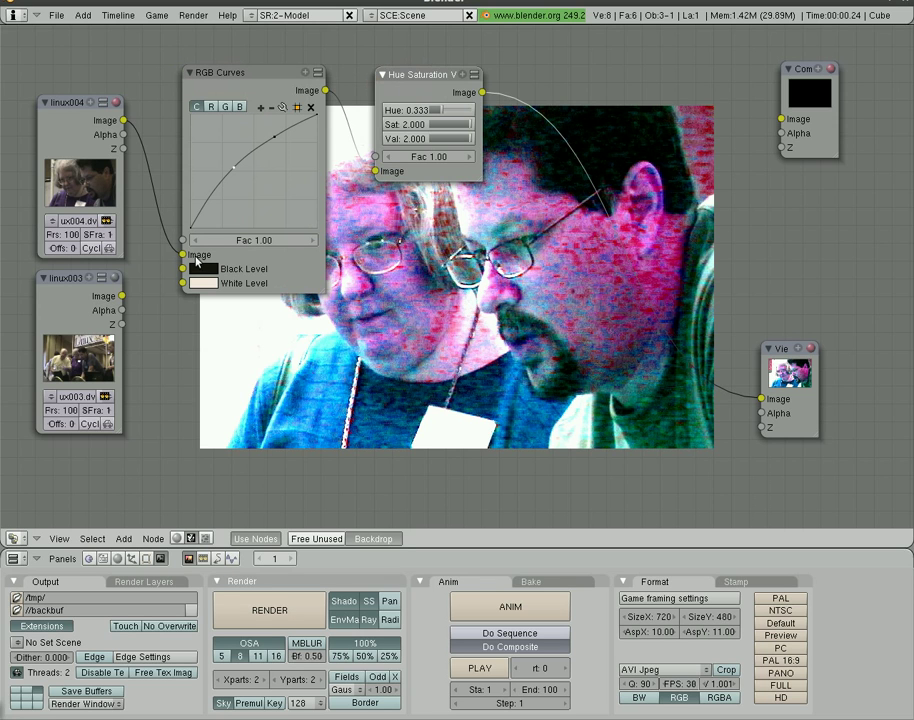
{"action": "left_click_drag", "start_coordinate": [183, 256], "coordinate": [378, 172]}
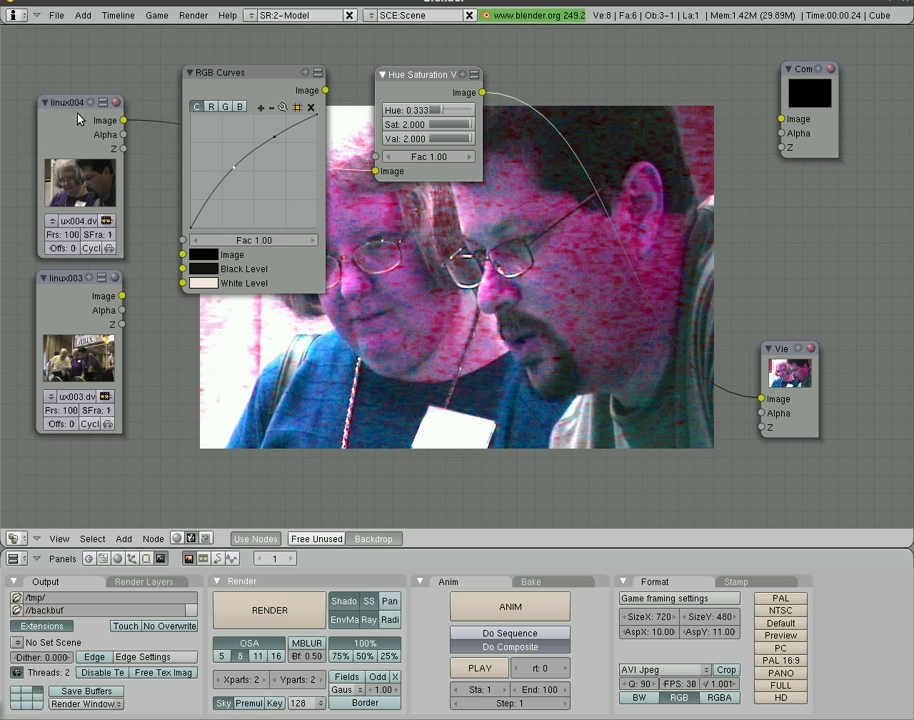
{"action": "left_click_drag", "start_coordinate": [45, 102], "coordinate": [45, 97]}
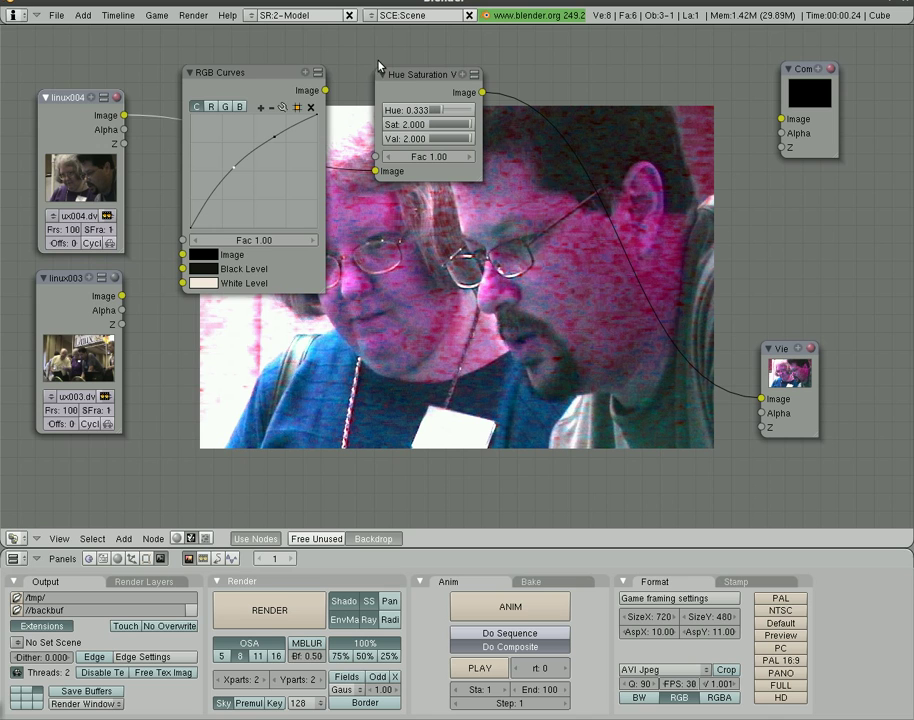
{"action": "left_click_drag", "start_coordinate": [261, 82], "coordinate": [280, 309]}
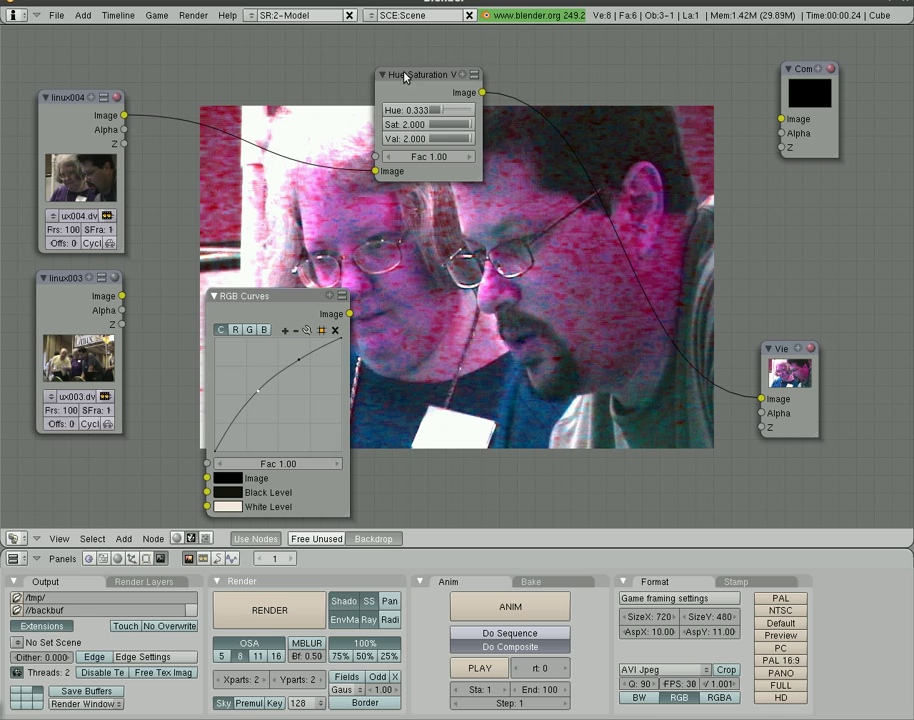
{"action": "left_click_drag", "start_coordinate": [404, 76], "coordinate": [226, 75]}
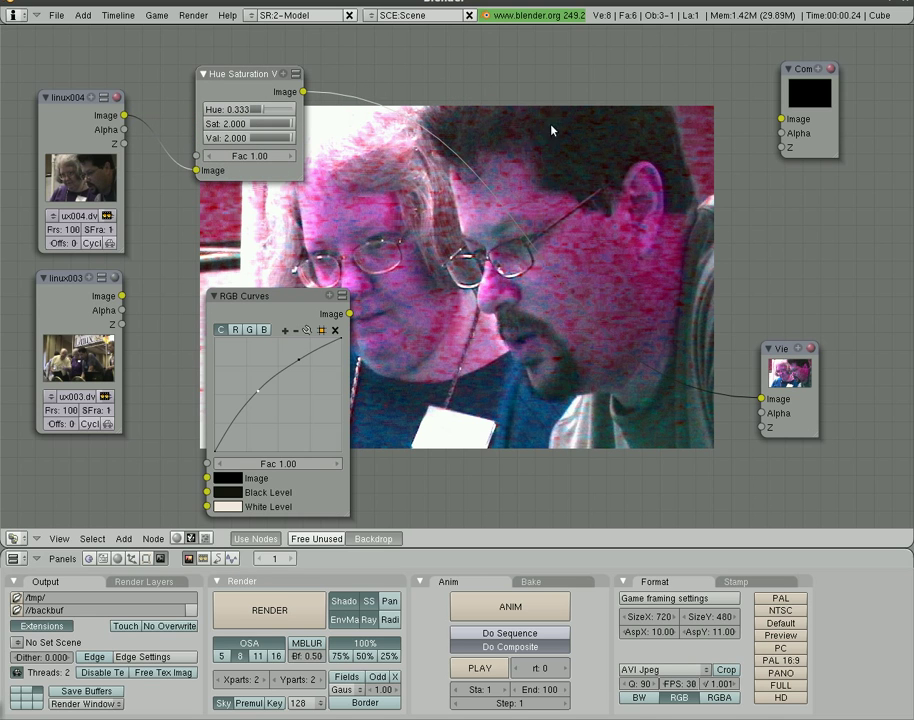
{"action": "mouse_move", "coordinate": [441, 120]}
{"action": "left_mouse_down", "text": "ctrl"}
{"action": "mouse_move", "coordinate": [420, 165]}
{"action": "mouse_move", "coordinate": [446, 245]}
{"action": "left_mouse_up", "text": "ctrl"}
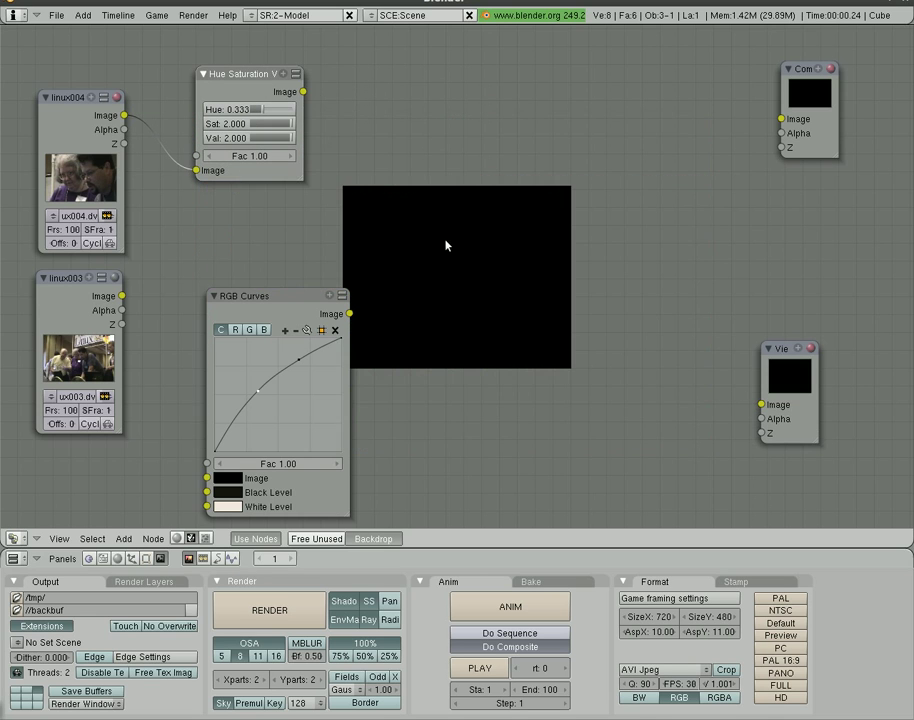
- Route Hue Saturation Value into RGB Curves and RGB Curves to the Viewer, both collapsed side by side
{"action": "left_click_drag", "start_coordinate": [293, 295], "coordinate": [512, 137]}
{"action": "left_click_drag", "start_coordinate": [303, 91], "coordinate": [428, 318]}
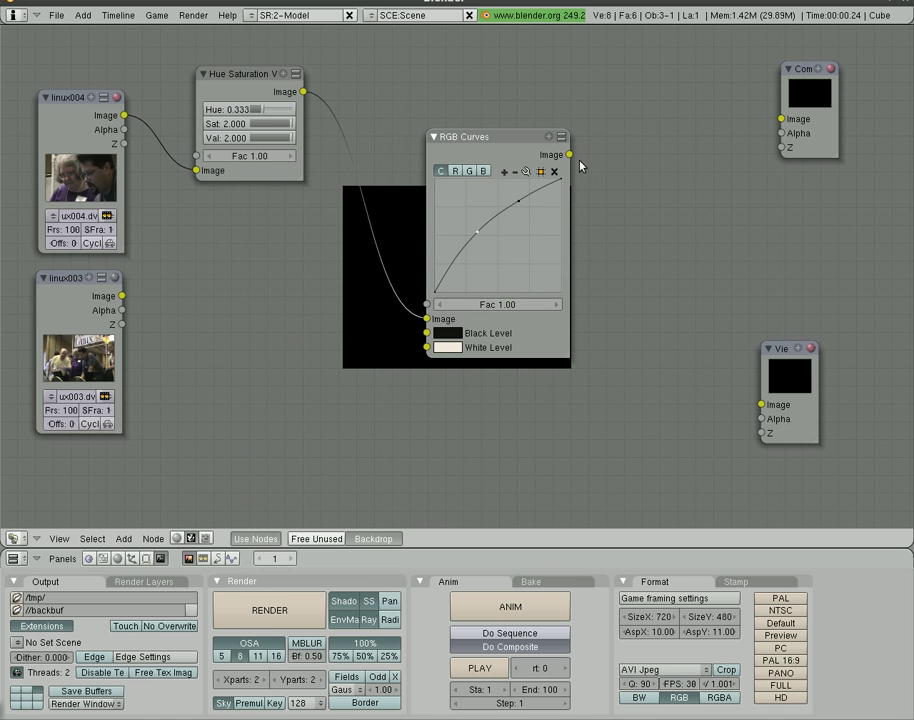
{"action": "left_click_drag", "start_coordinate": [570, 155], "coordinate": [763, 400]}
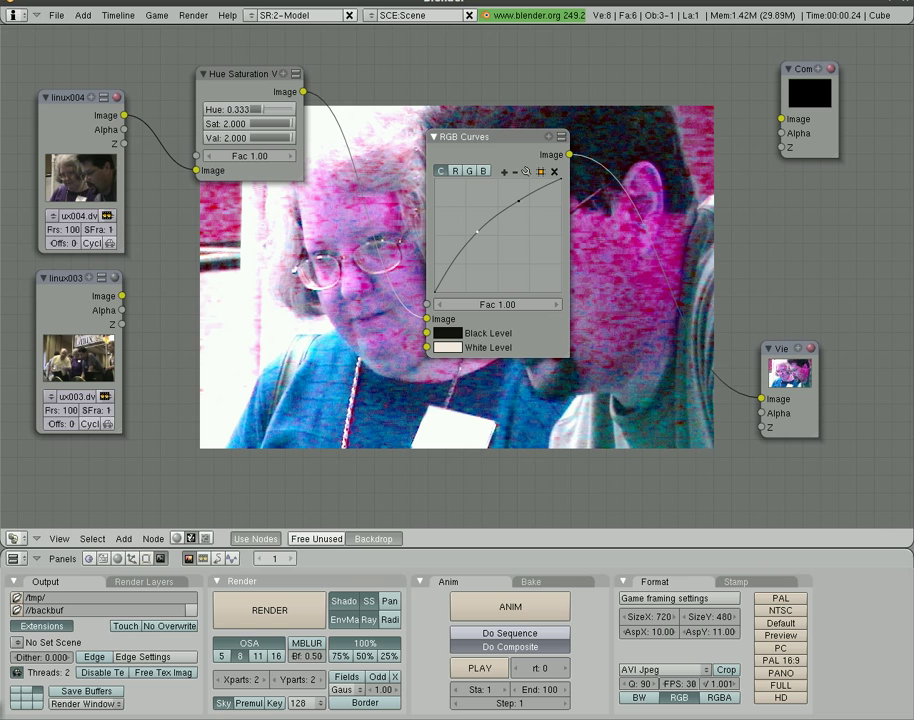
{"action": "left_click_drag", "start_coordinate": [484, 146], "coordinate": [416, 257]}
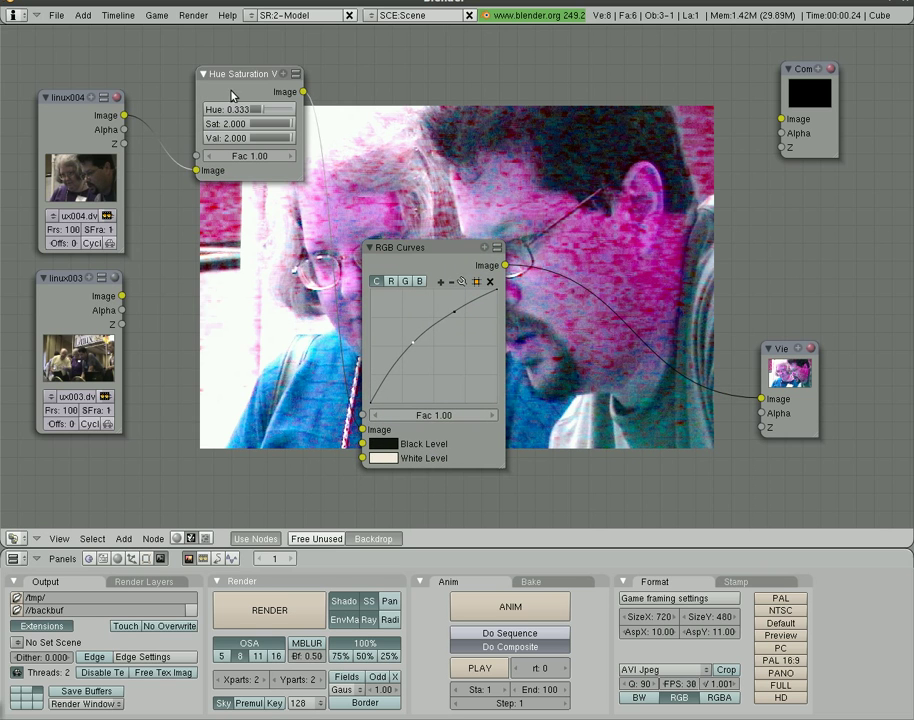
{"action": "left_click_drag", "start_coordinate": [420, 252], "coordinate": [453, 169]}
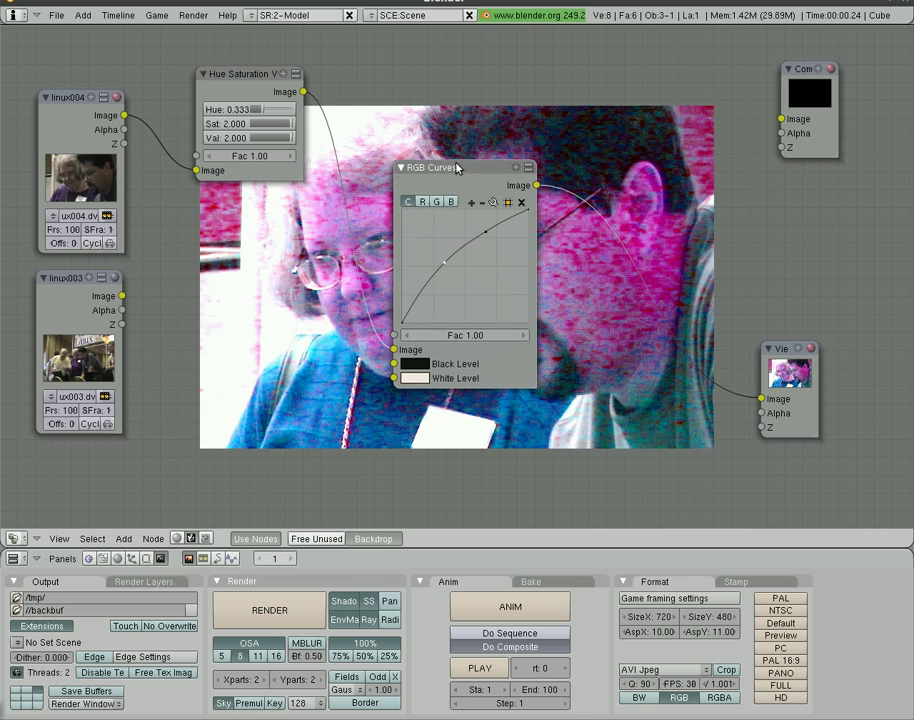
{"action": "left_click", "coordinate": [403, 167]}
{"action": "left_click", "coordinate": [206, 75]}
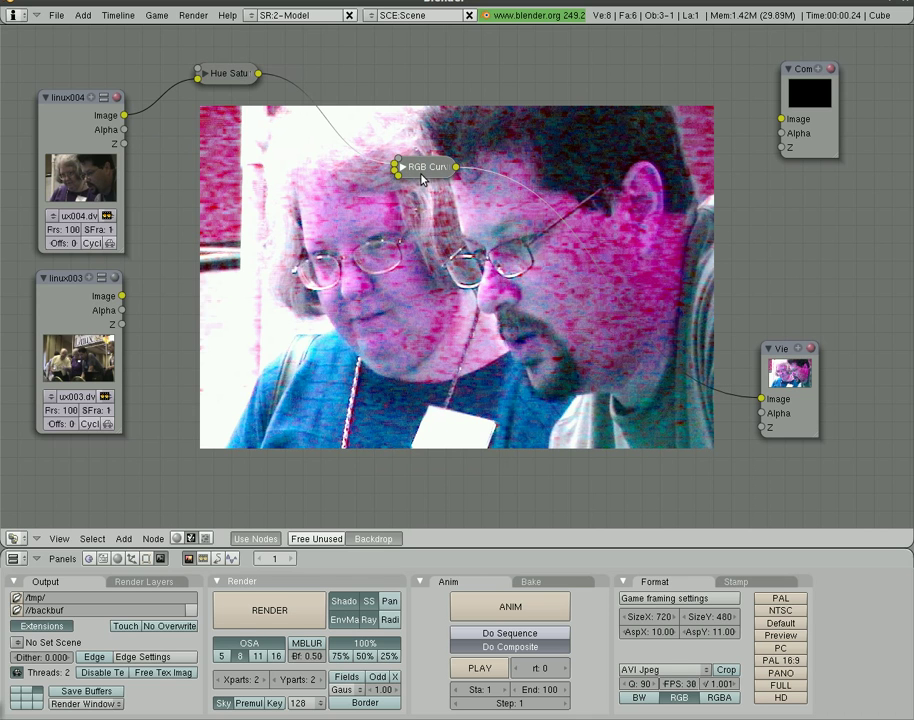
{"action": "left_click_drag", "start_coordinate": [422, 178], "coordinate": [395, 76]}
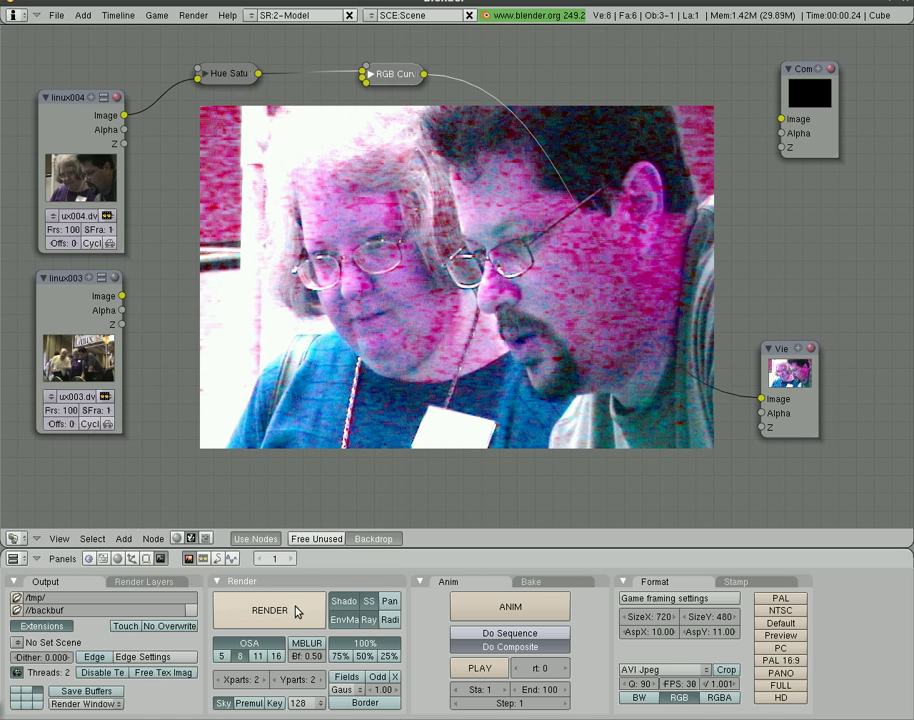
- Do a test render of the current frame and dismiss the render window
{"action": "left_click", "coordinate": [261, 606]}
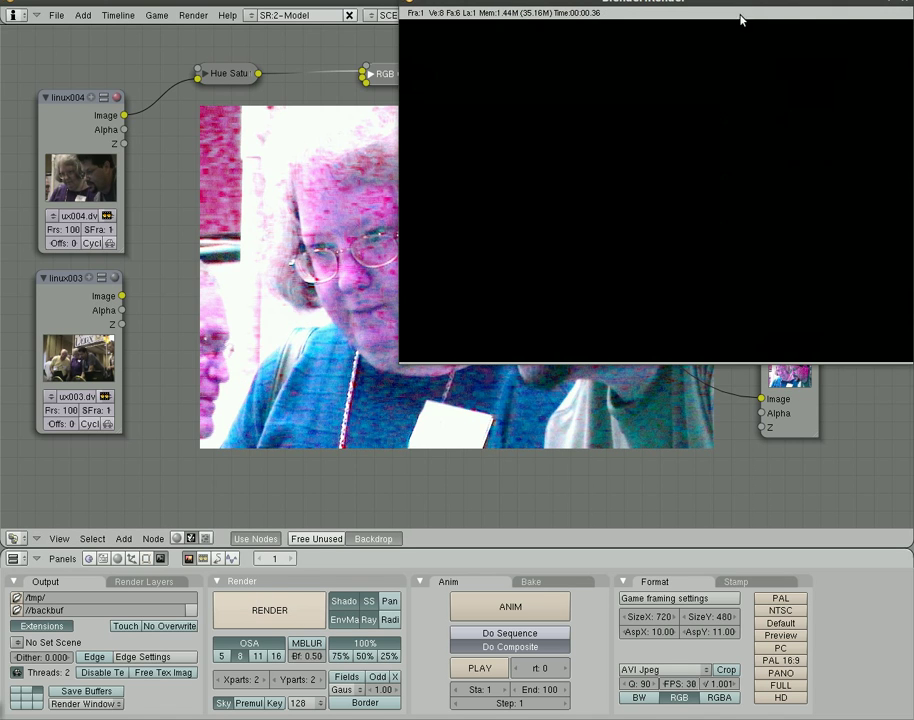
{"action": "left_click_drag", "start_coordinate": [735, 3], "coordinate": [500, 157]}
{"action": "left_click", "coordinate": [477, 112]}
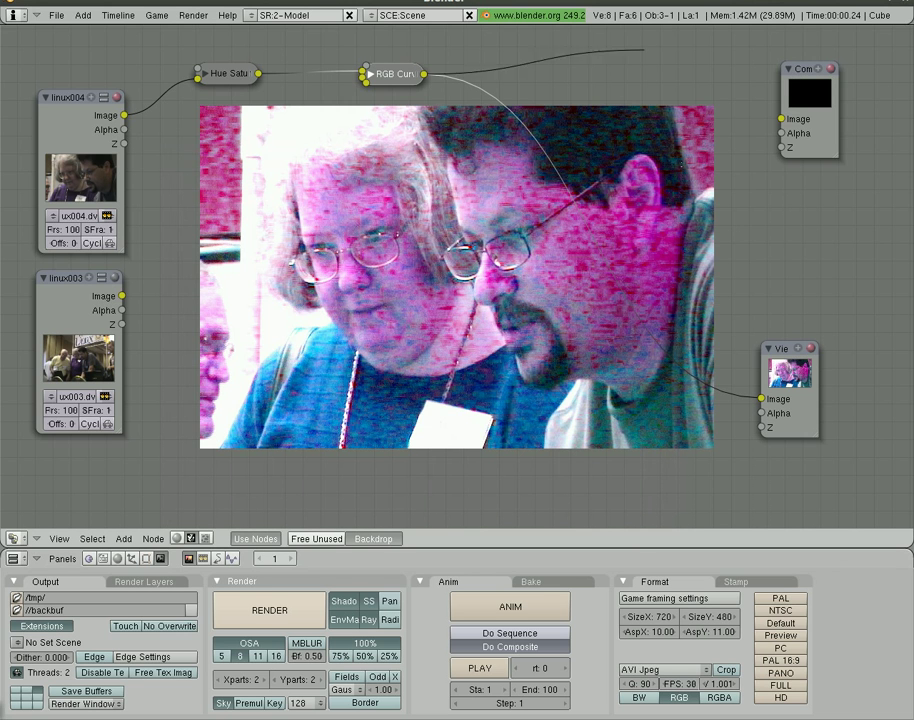
- Link RGB Curves' Image output to the Composite node and render the frame again
{"action": "left_click_drag", "start_coordinate": [424, 74], "coordinate": [781, 119]}
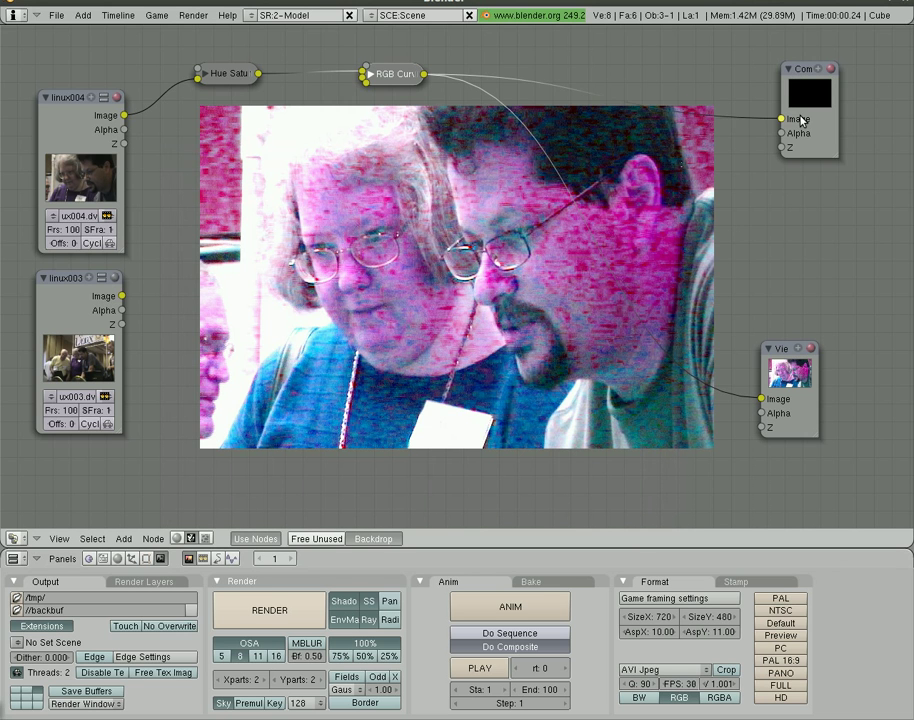
{"action": "left_click", "coordinate": [290, 612]}
{"action": "left_click_drag", "start_coordinate": [747, 22], "coordinate": [519, 94]}
{"action": "key", "text": "Escape"}
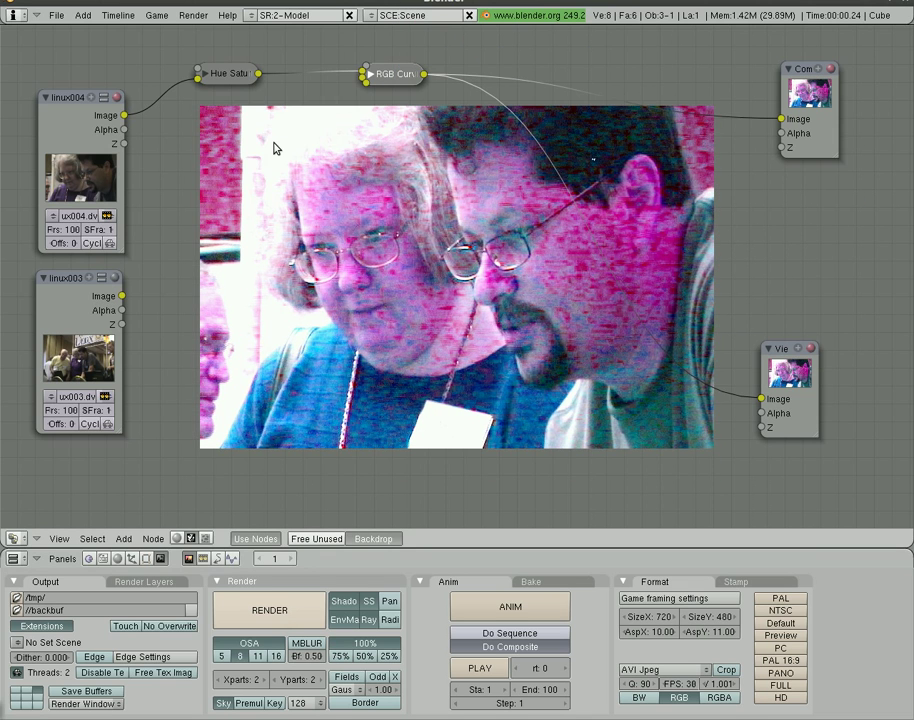
{"action": "key", "text": "space"}
- Add an Invert node fed by linux004 and sending its negative image to the Viewer
{"action": "mouse_move", "coordinate": [352, 182]}
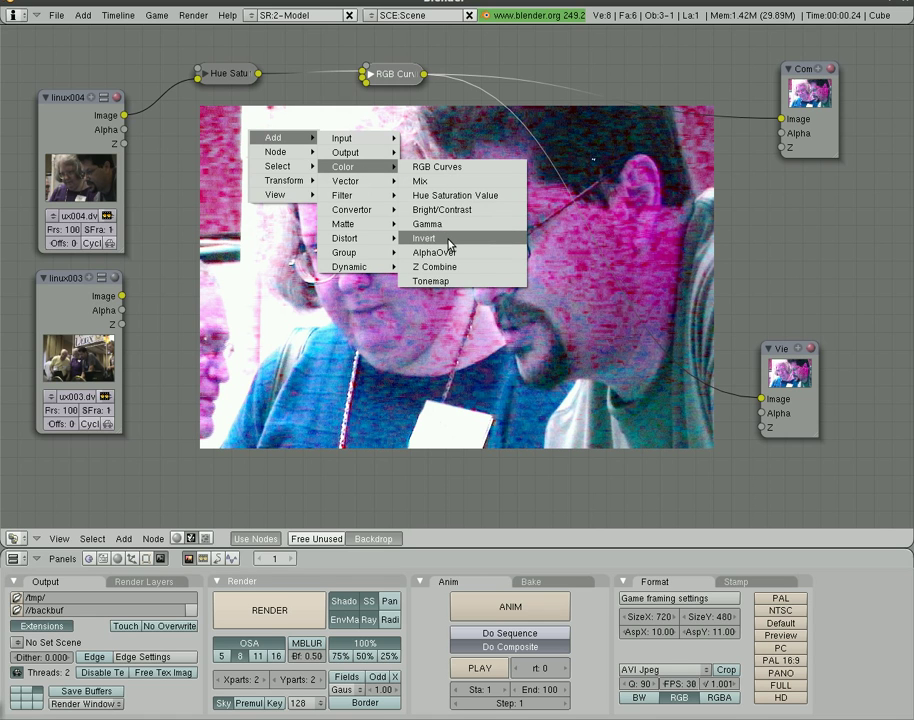
{"action": "left_click", "coordinate": [449, 243]}
{"action": "left_click_drag", "start_coordinate": [325, 100], "coordinate": [526, 268]}
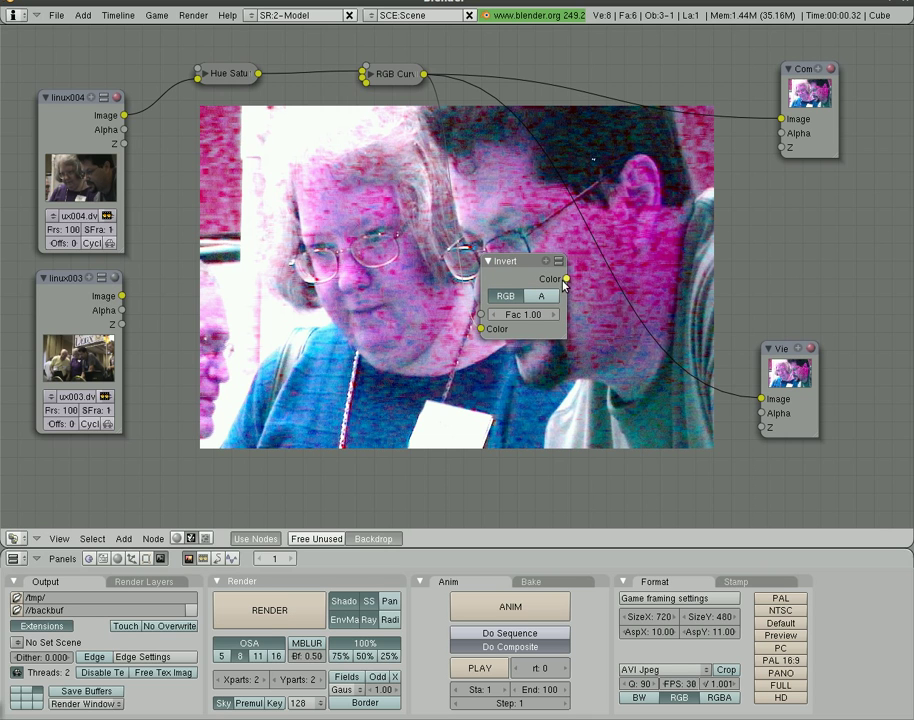
{"action": "left_click_drag", "start_coordinate": [568, 281], "coordinate": [762, 399]}
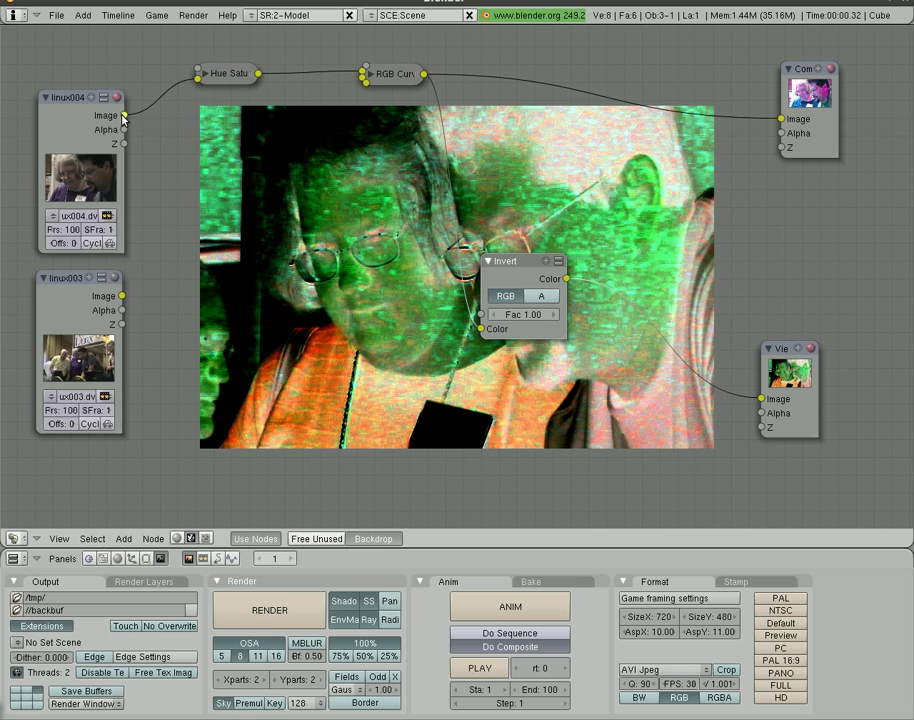
{"action": "left_click_drag", "start_coordinate": [123, 115], "coordinate": [479, 328]}
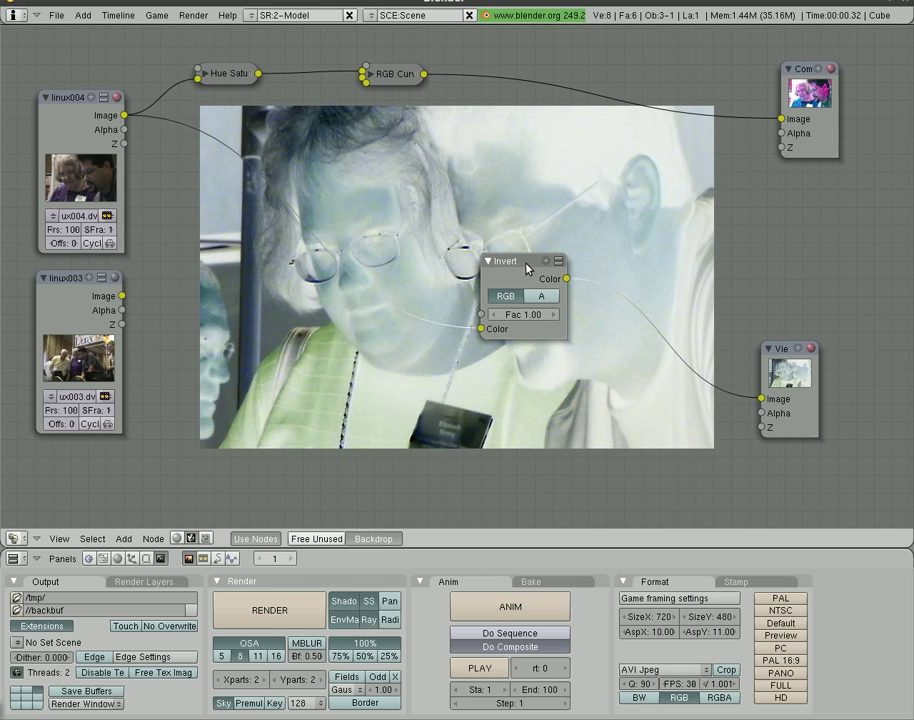
{"action": "left_click_drag", "start_coordinate": [523, 274], "coordinate": [527, 450]}
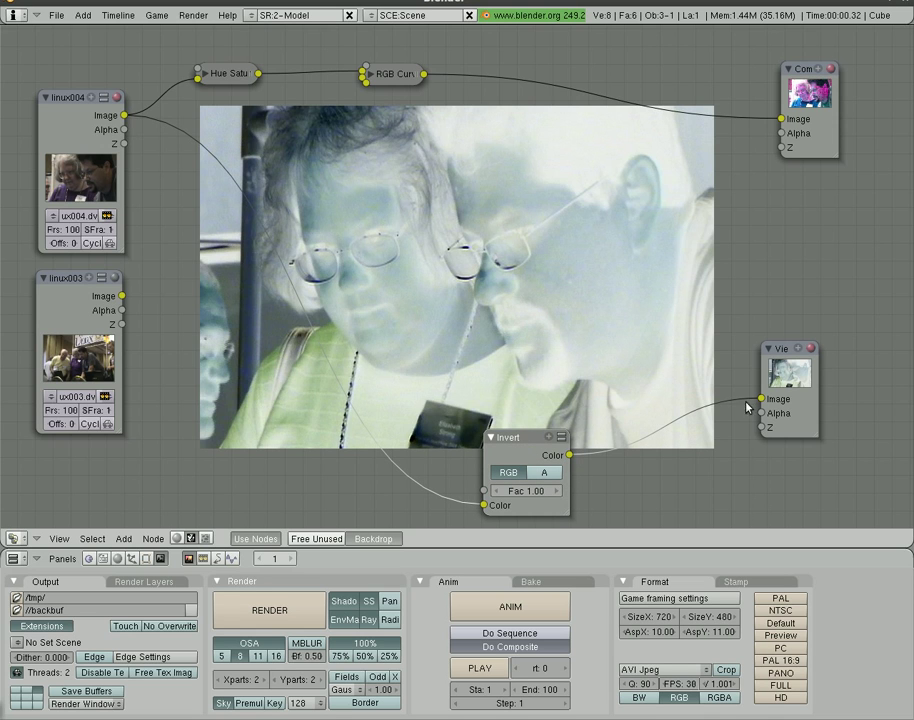
- Link Invert's Color output to the Composite input and render the animation through it
{"action": "left_click", "coordinate": [248, 620]}
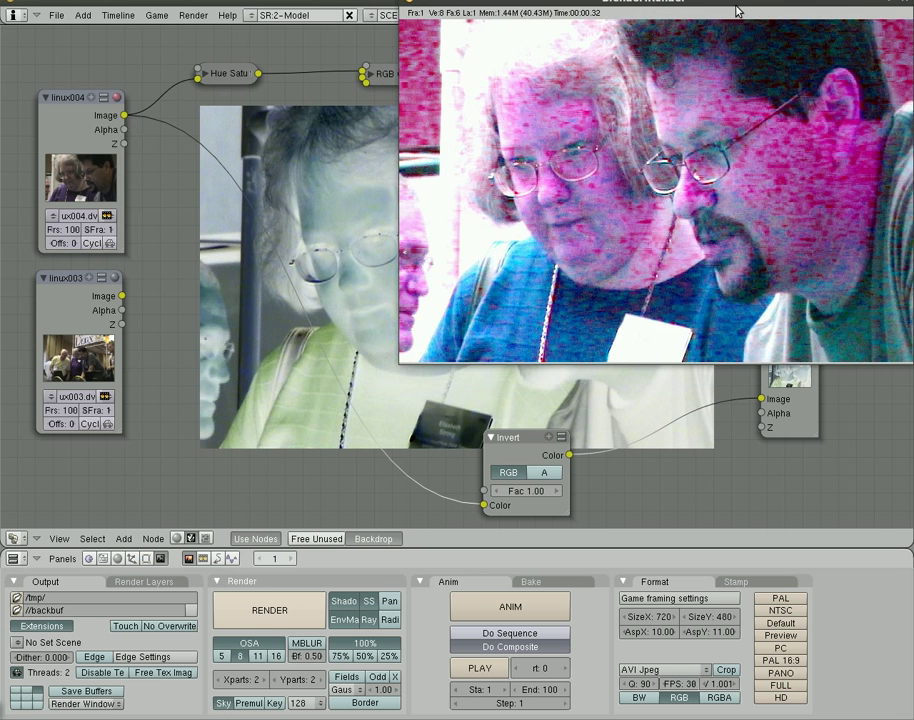
{"action": "left_click_drag", "start_coordinate": [739, 10], "coordinate": [400, 132]}
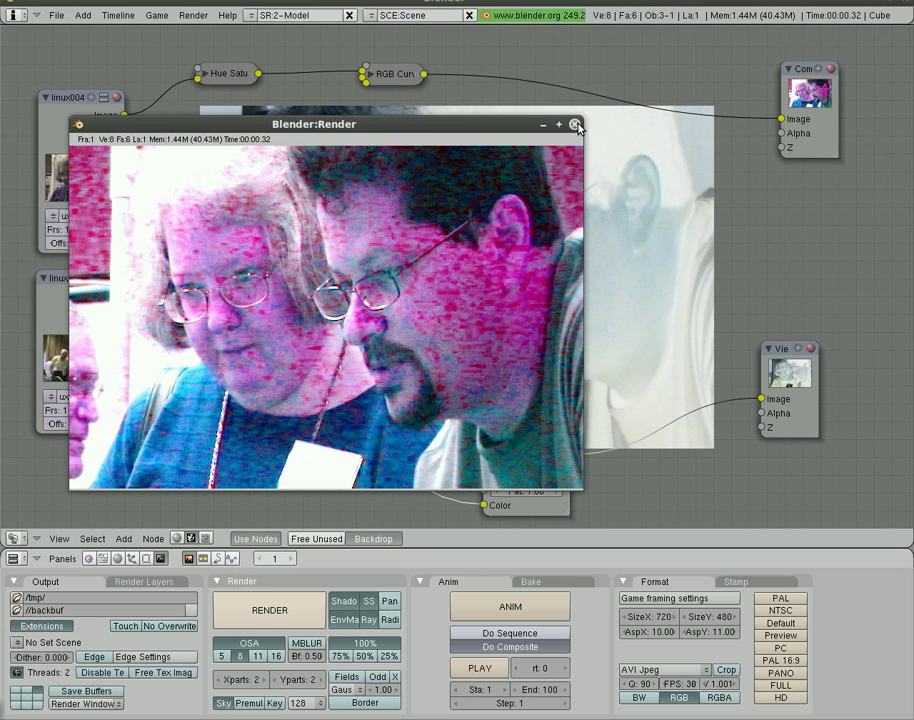
{"action": "key", "text": "Escape"}
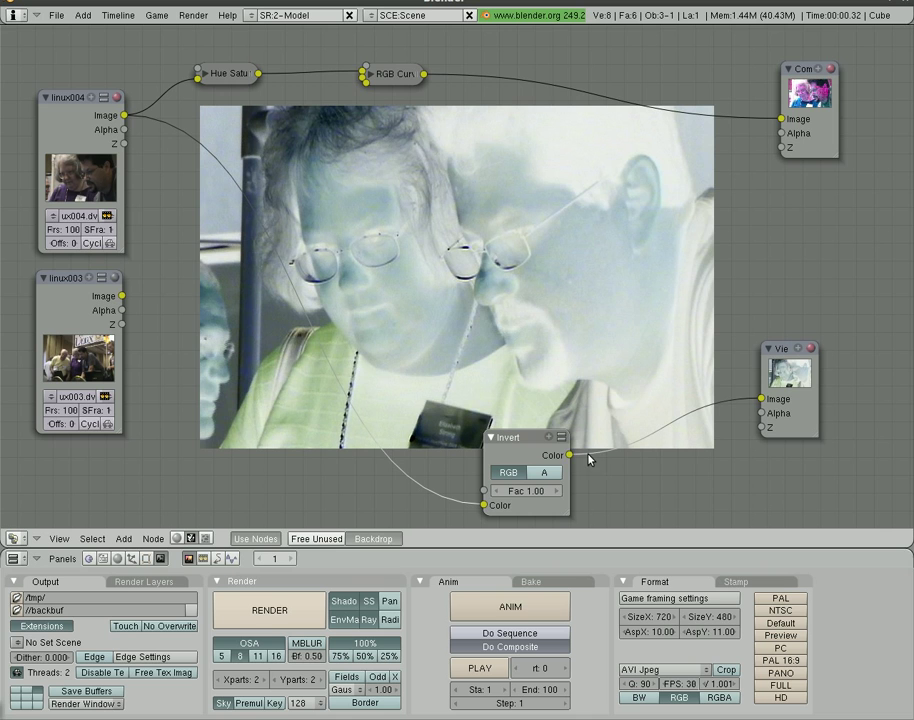
{"action": "left_click_drag", "start_coordinate": [570, 455], "coordinate": [786, 120]}
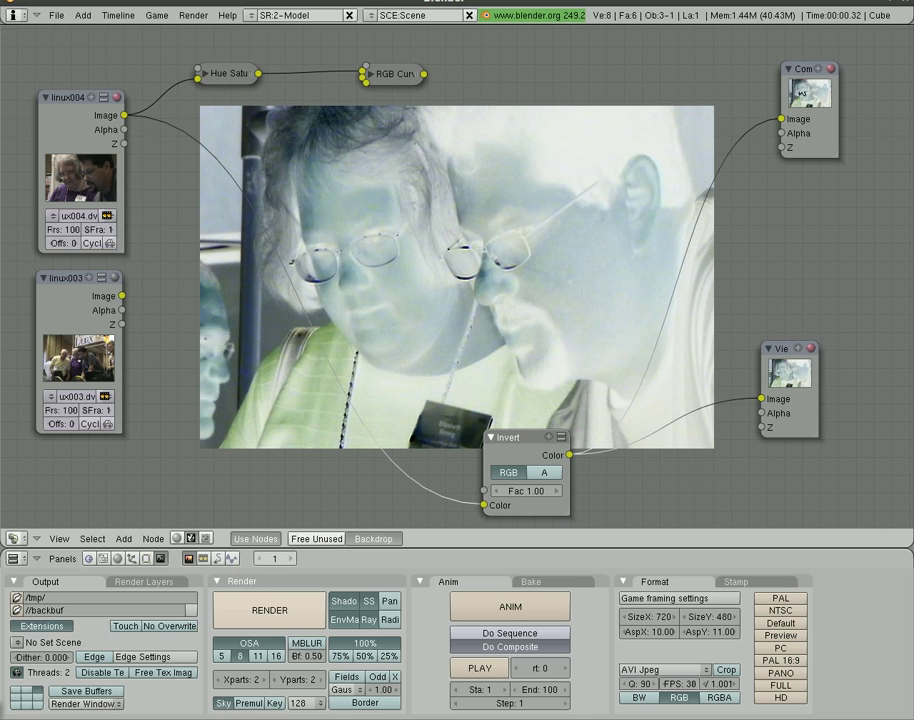
{"action": "left_click", "coordinate": [506, 613]}
{"action": "left_click_drag", "start_coordinate": [677, 3], "coordinate": [547, 102]}
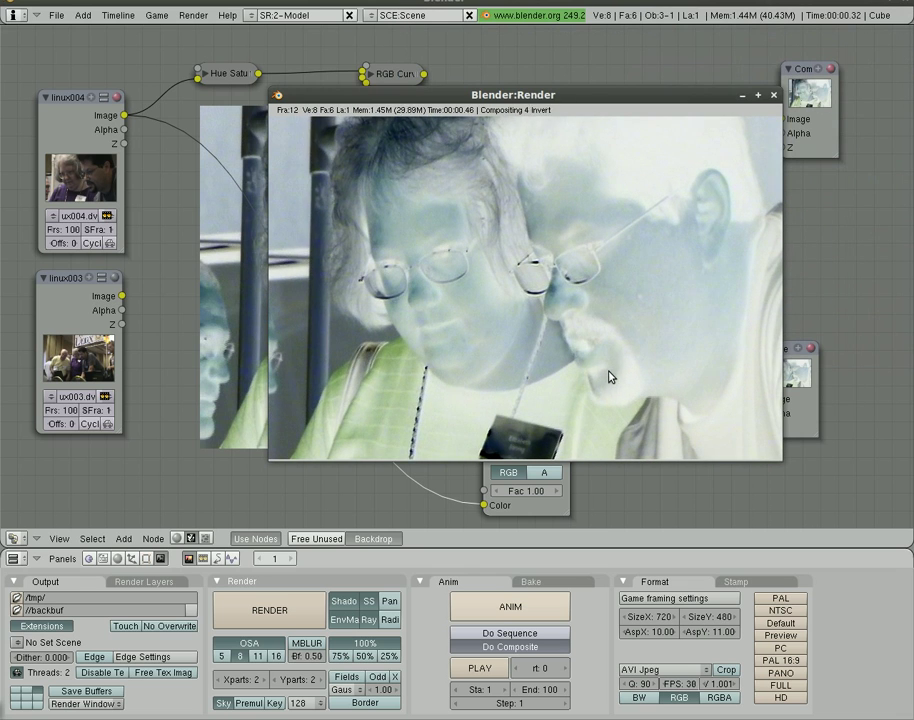
{"action": "left_click", "coordinate": [774, 96]}
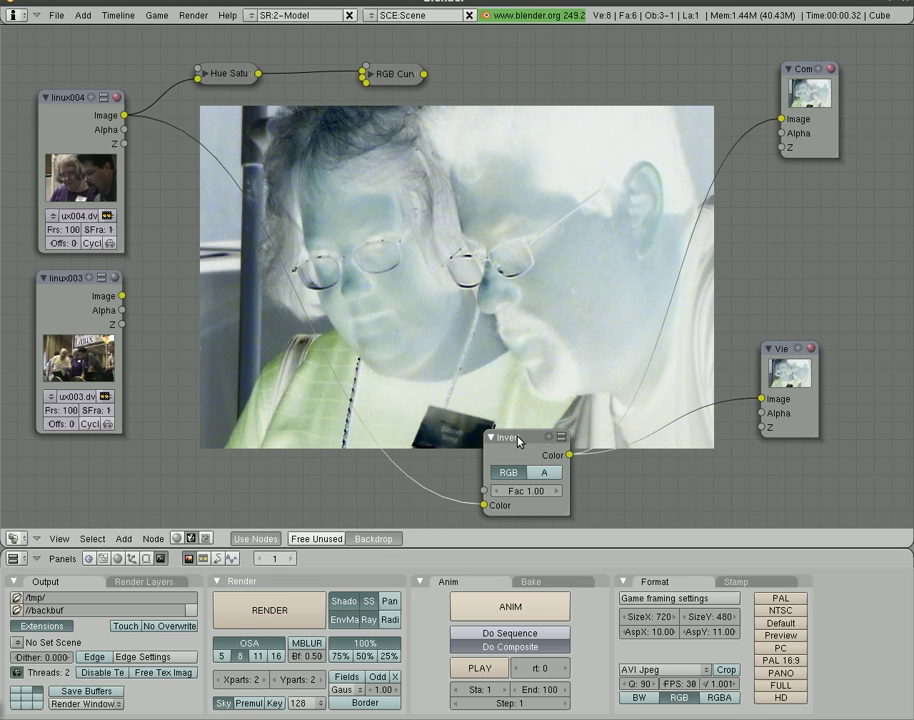
- Collapse the Invert node and place it beside RGB Curves
{"action": "left_click_drag", "start_coordinate": [518, 436], "coordinate": [590, 185]}
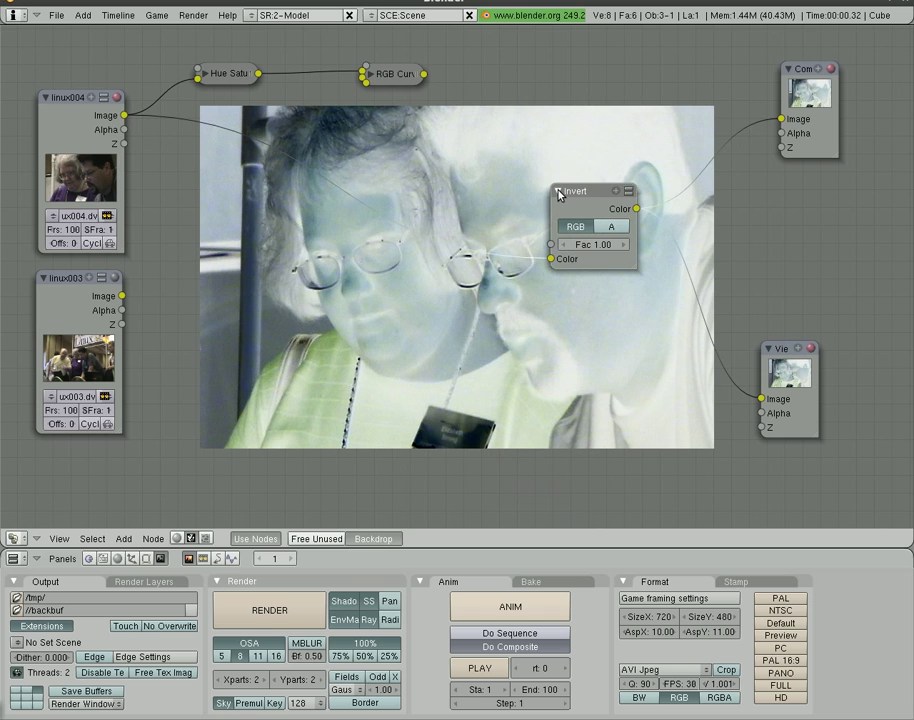
{"action": "left_click", "coordinate": [559, 192]}
{"action": "left_click_drag", "start_coordinate": [561, 191], "coordinate": [498, 75]}
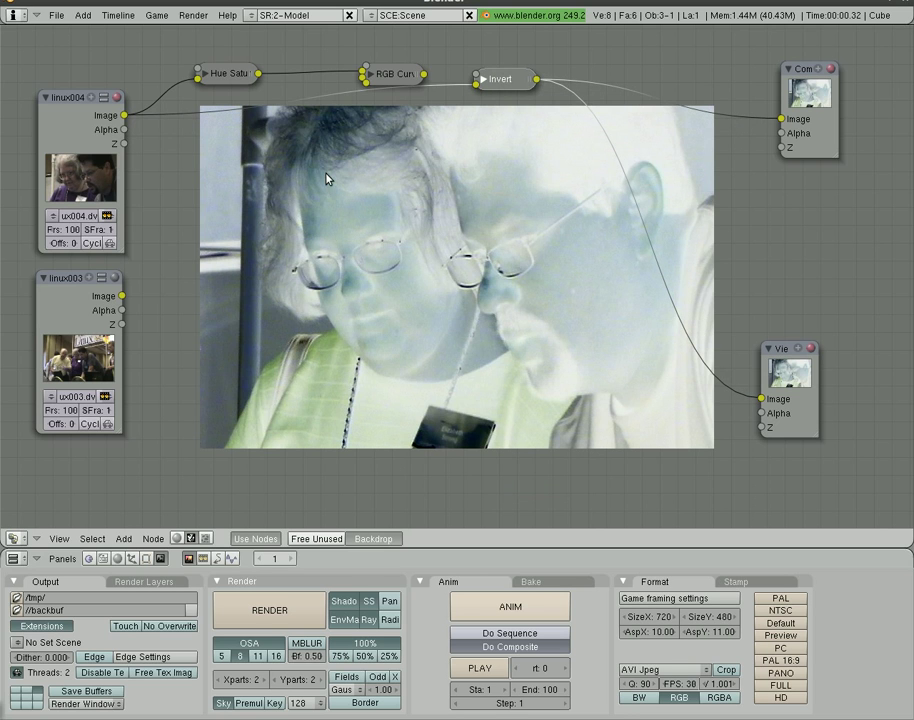
{"action": "key", "text": "space"}
- Add a Mix node taking linux003 as its second input and outputting to the Viewer
{"action": "mouse_move", "coordinate": [440, 225]}
{"action": "mouse_move", "coordinate": [442, 256]}
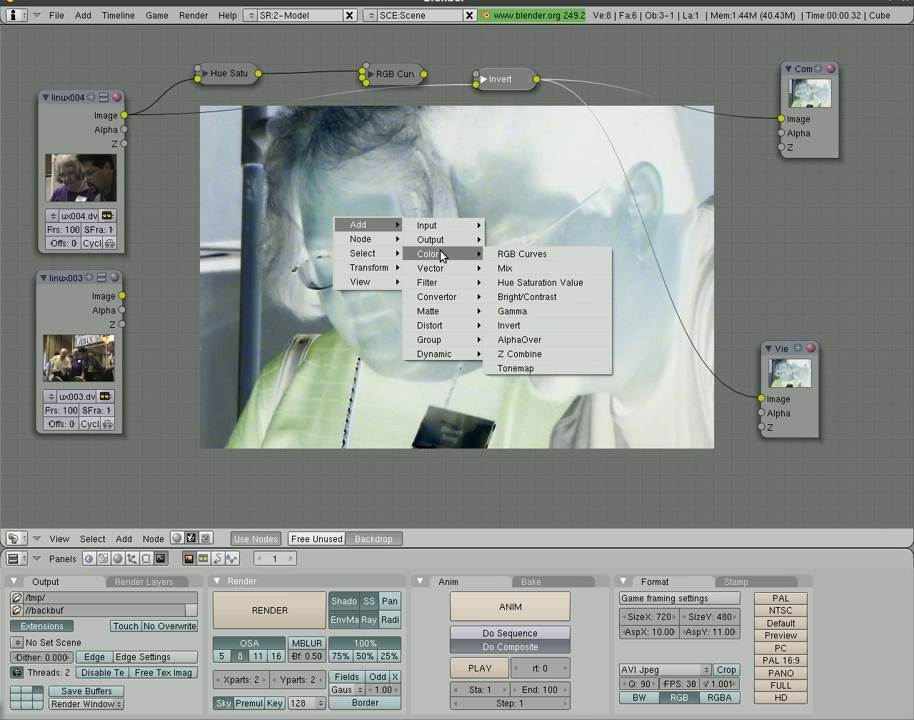
{"action": "left_click", "coordinate": [505, 268]}
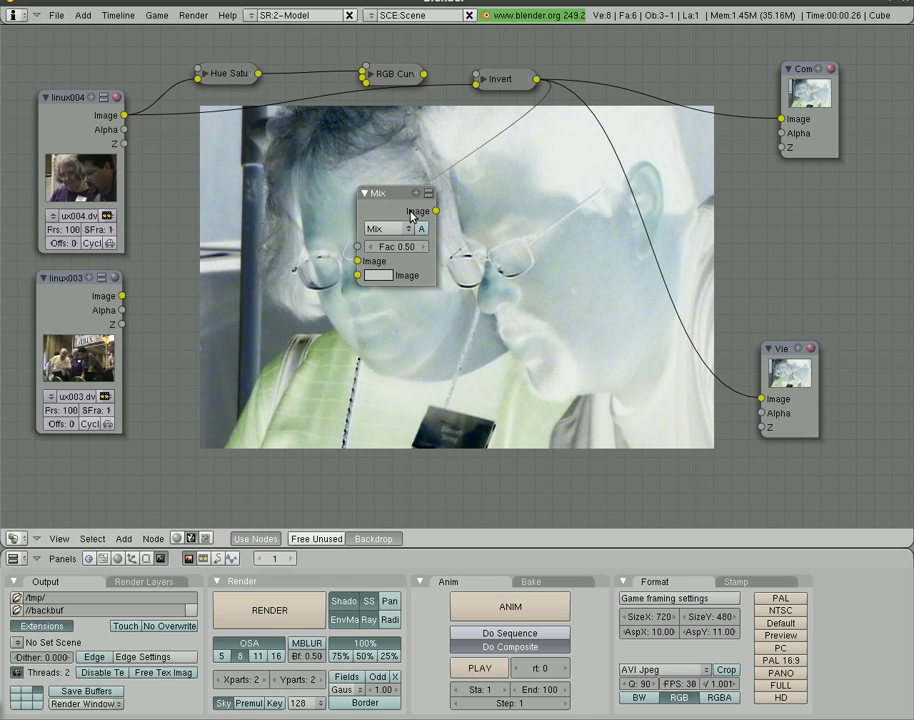
{"action": "left_click", "coordinate": [576, 204]}
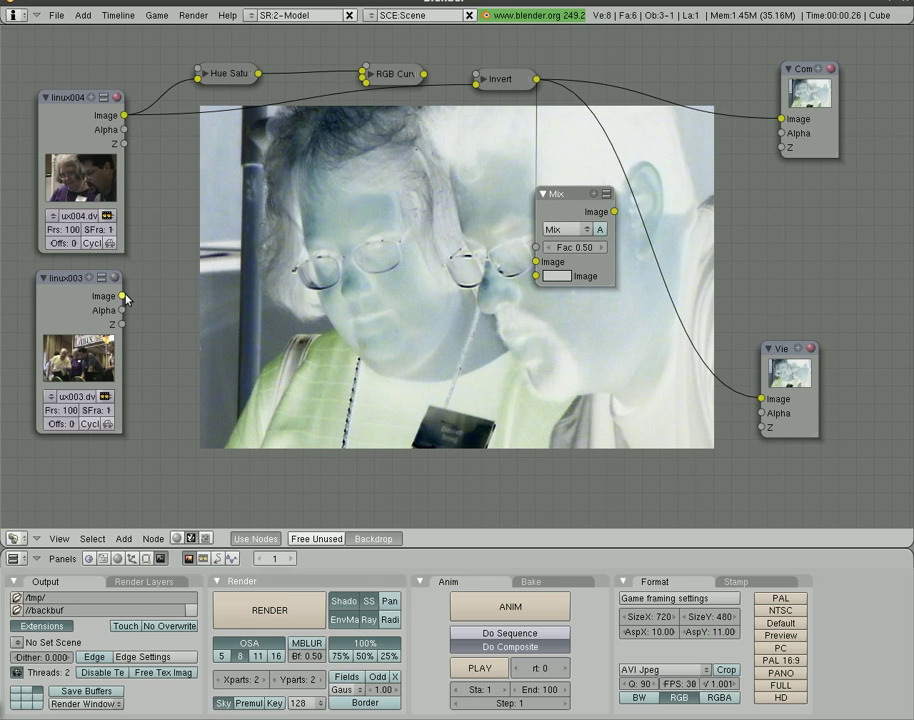
{"action": "left_click_drag", "start_coordinate": [121, 296], "coordinate": [535, 276]}
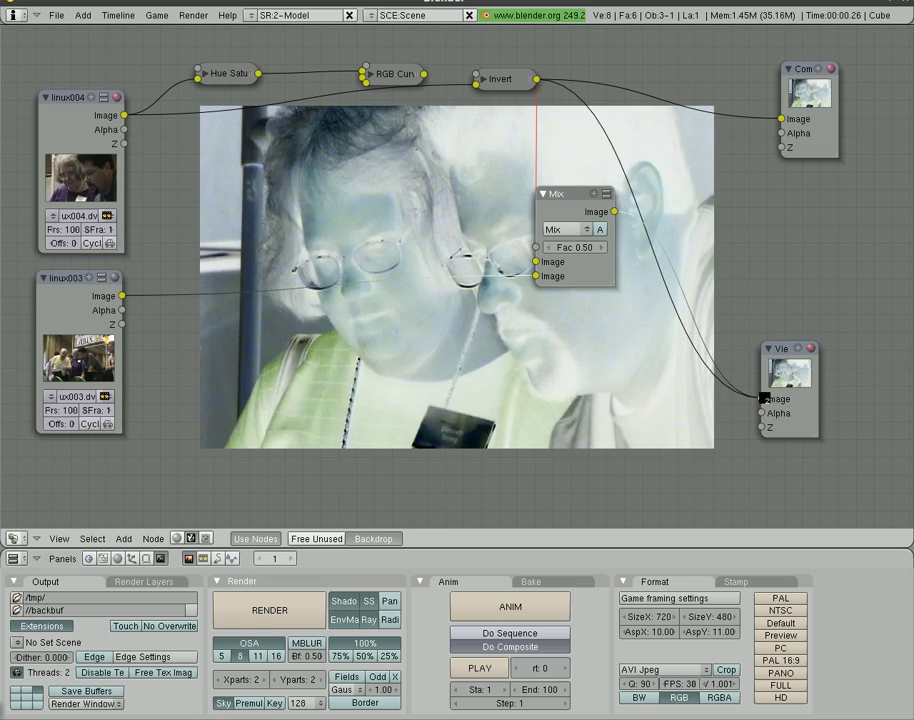
{"action": "left_click", "coordinate": [565, 266], "text": "ctrl+shift"}
{"action": "left_click_drag", "start_coordinate": [563, 200], "coordinate": [705, 213]}
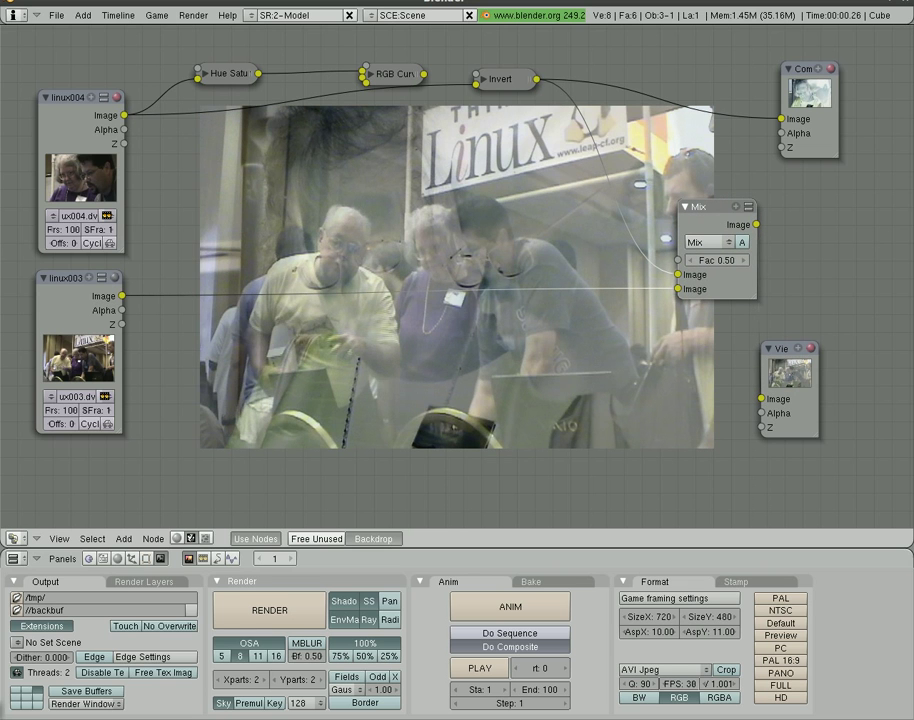
- Rearrange the linux003, linux004, Invert and RGB Curves nodes for a tidier layout
{"action": "left_click_drag", "start_coordinate": [86, 287], "coordinate": [106, 336]}
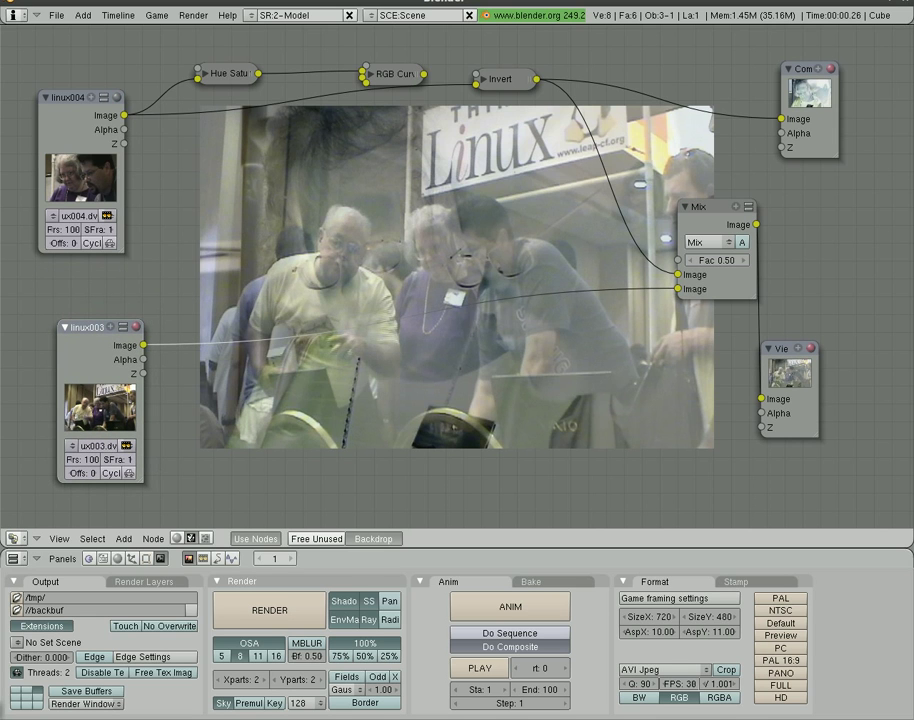
{"action": "left_click_drag", "start_coordinate": [78, 104], "coordinate": [74, 134]}
{"action": "left_click_drag", "start_coordinate": [497, 88], "coordinate": [512, 162]}
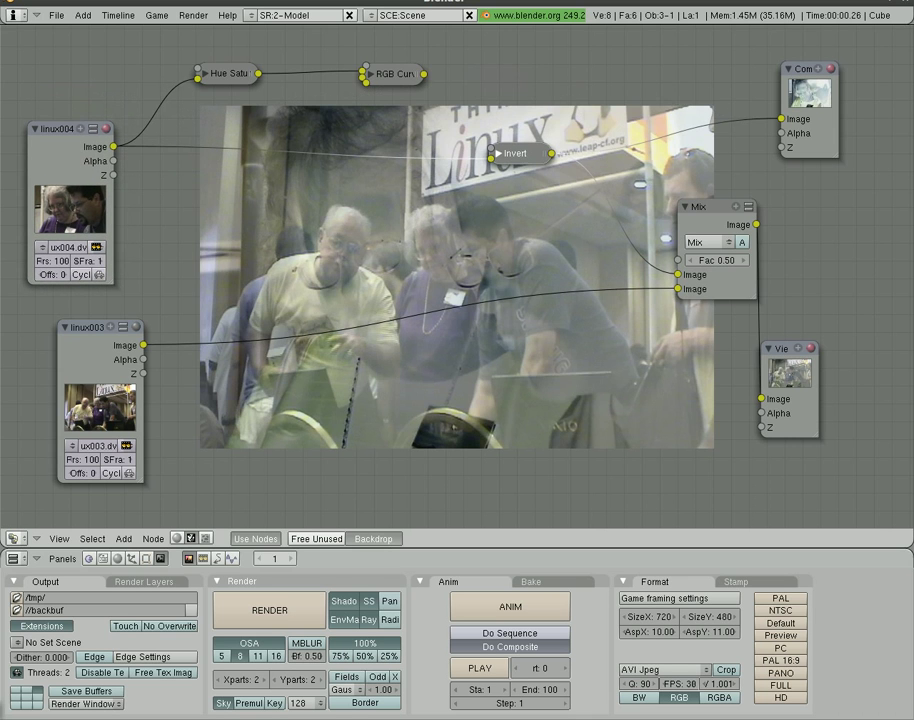
{"action": "left_click_drag", "start_coordinate": [384, 75], "coordinate": [229, 77]}
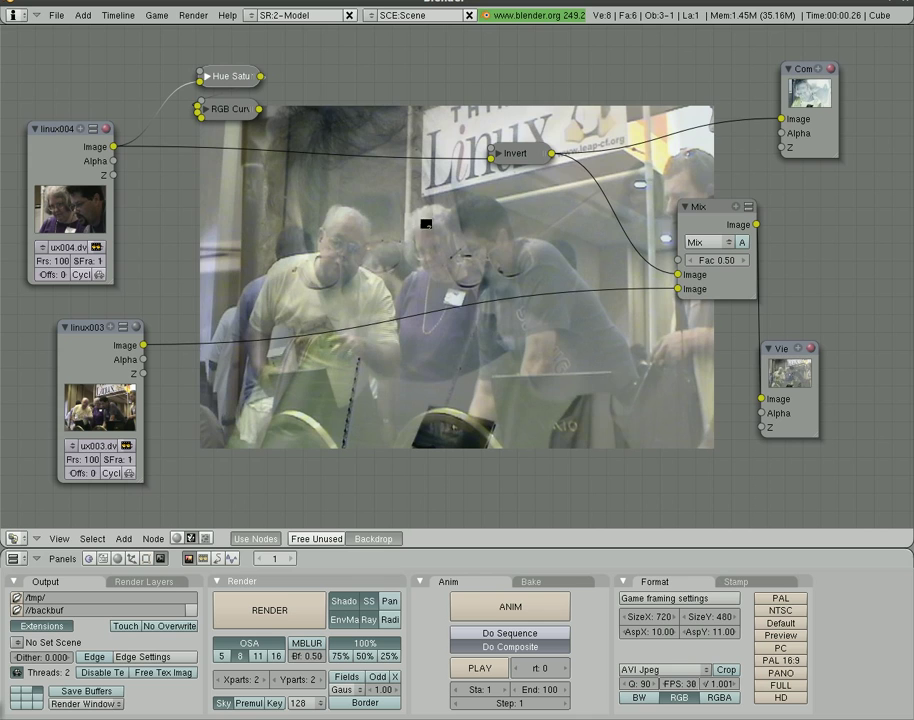
- Cut the links and delete the Invert, RGB Curves and Hue Saturation nodes
{"action": "left_click_drag", "start_coordinate": [298, 140], "coordinate": [312, 168], "text": "ctrl"}
{"action": "left_click_drag", "start_coordinate": [339, 300], "coordinate": [345, 345], "text": "ctrl"}
{"action": "left_click_drag", "start_coordinate": [614, 118], "coordinate": [614, 290], "text": "ctrl"}
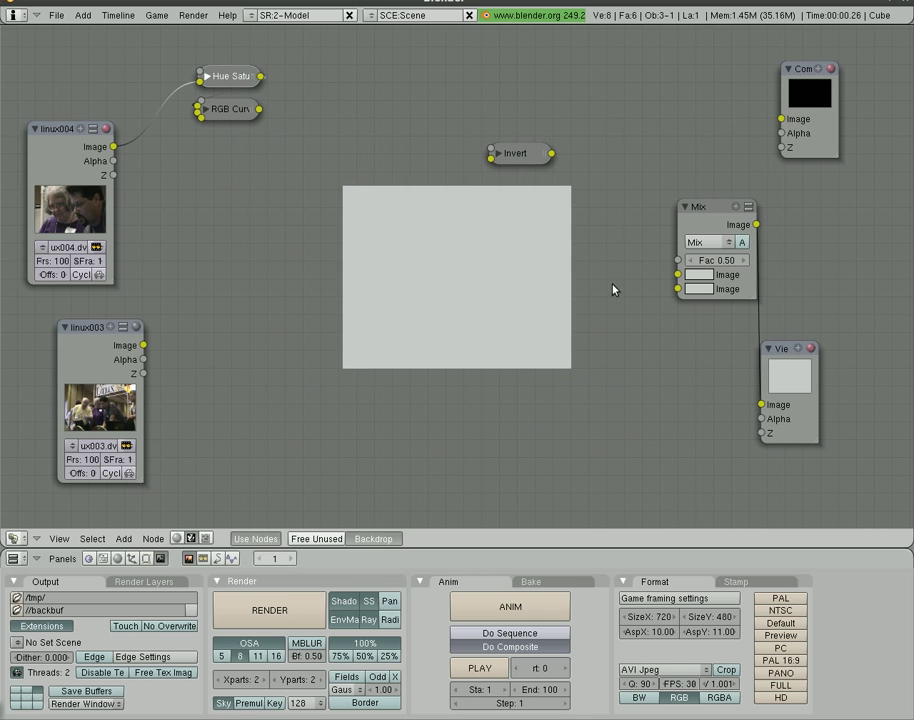
{"action": "left_click", "coordinate": [522, 162]}
{"action": "key", "text": "x"}
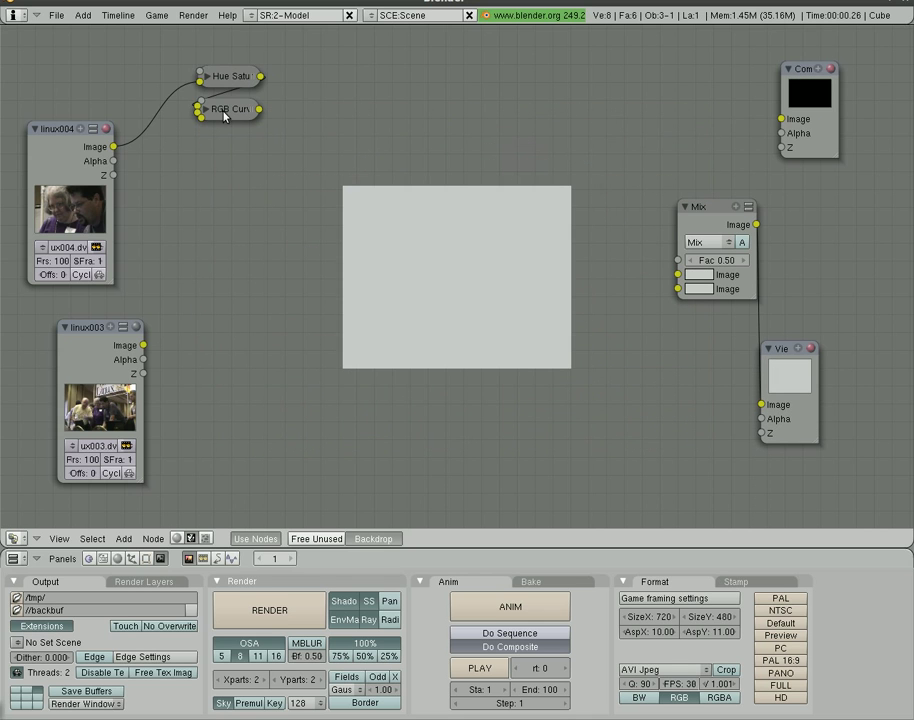
{"action": "left_click", "coordinate": [228, 109]}
{"action": "key", "text": "x"}
{"action": "left_click", "coordinate": [230, 76]}
{"action": "key", "text": "x"}
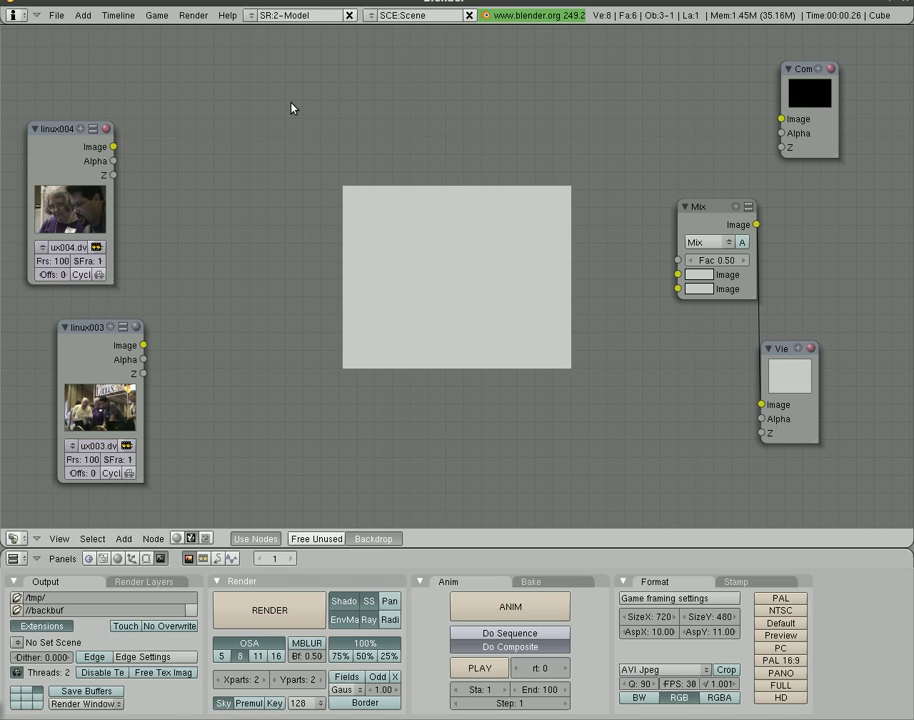
- Add a Blur node and wire linux004 through it to the Viewer
{"action": "key", "text": "space"}
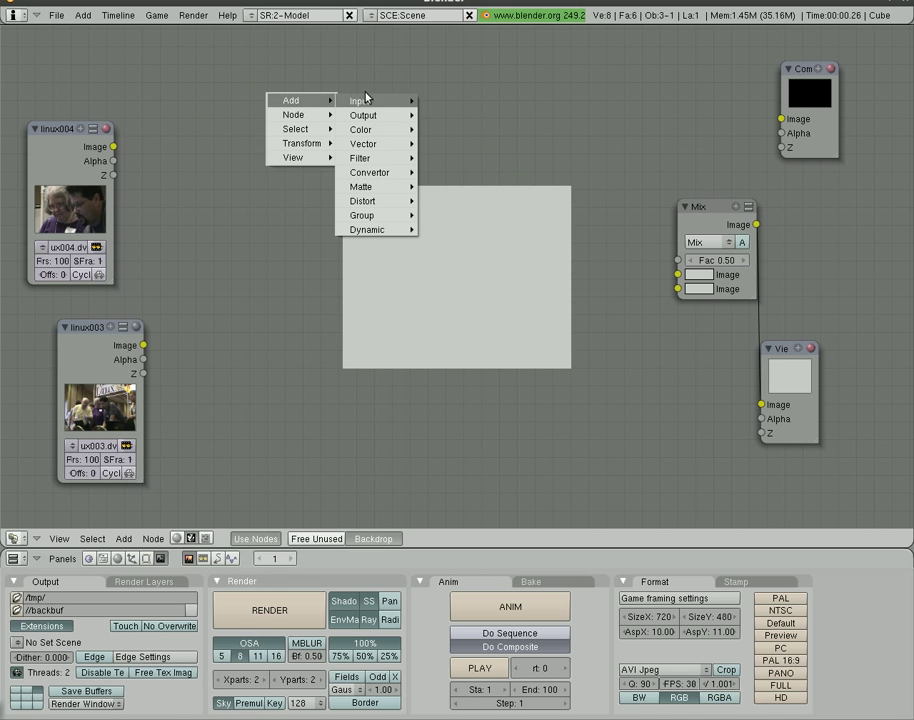
{"action": "mouse_move", "coordinate": [356, 162]}
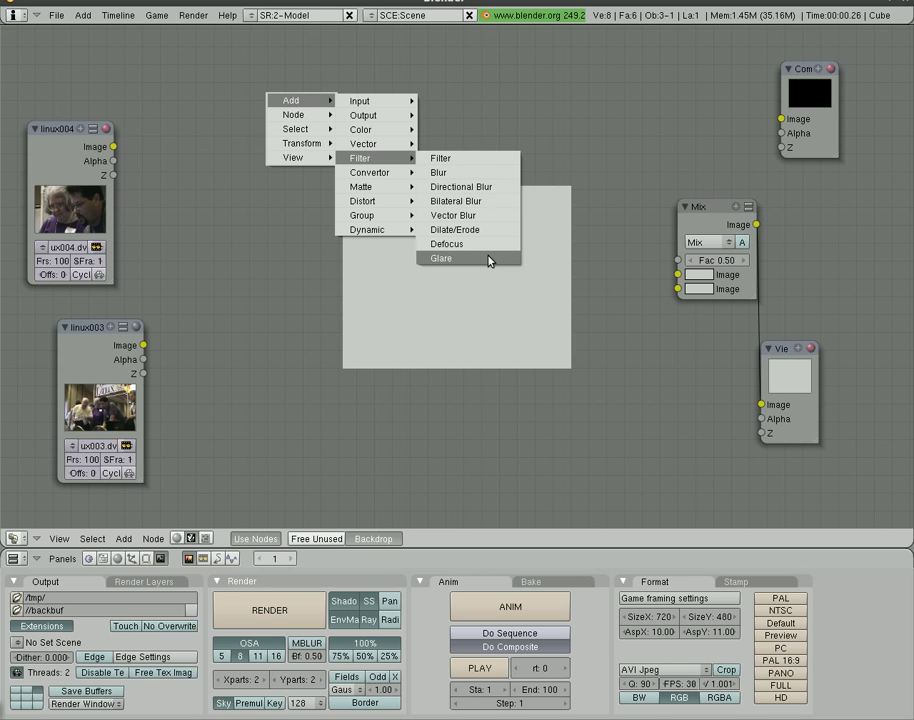
{"action": "left_click", "coordinate": [460, 174]}
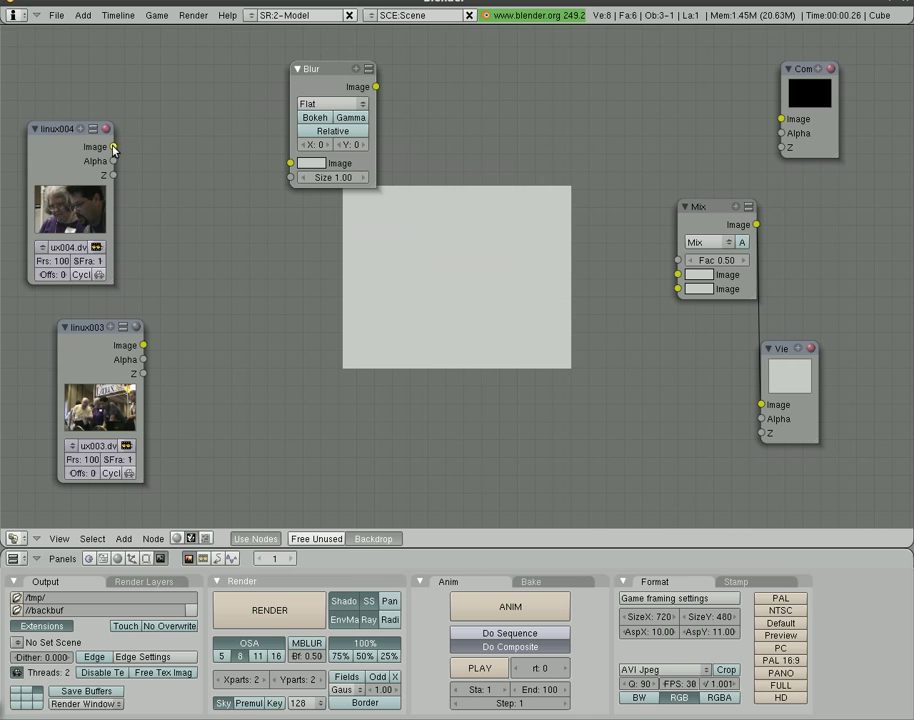
{"action": "left_click_drag", "start_coordinate": [113, 147], "coordinate": [290, 163]}
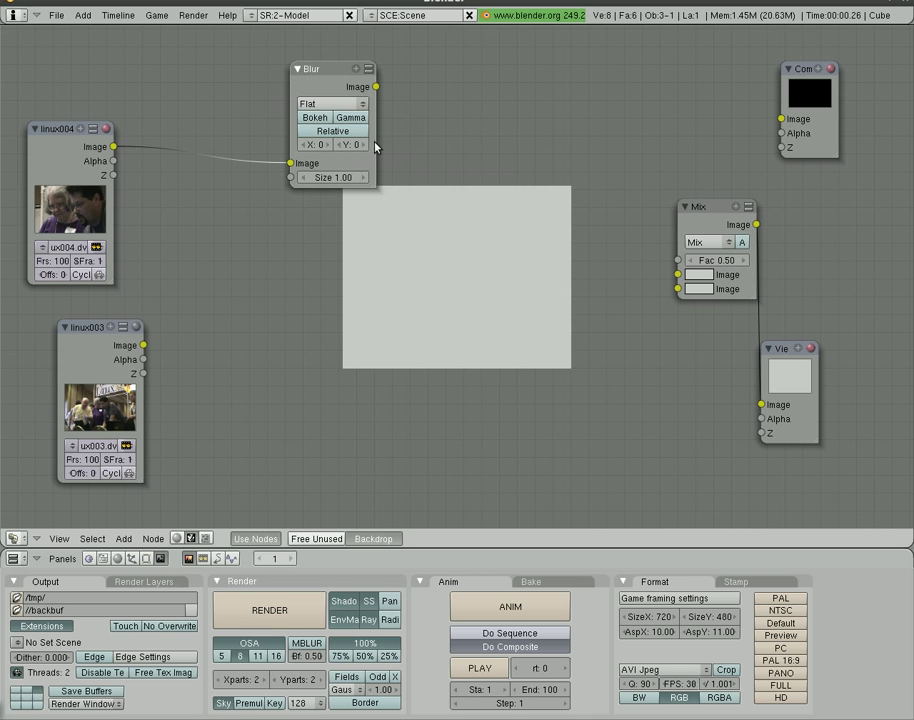
{"action": "left_click_drag", "start_coordinate": [375, 87], "coordinate": [761, 404]}
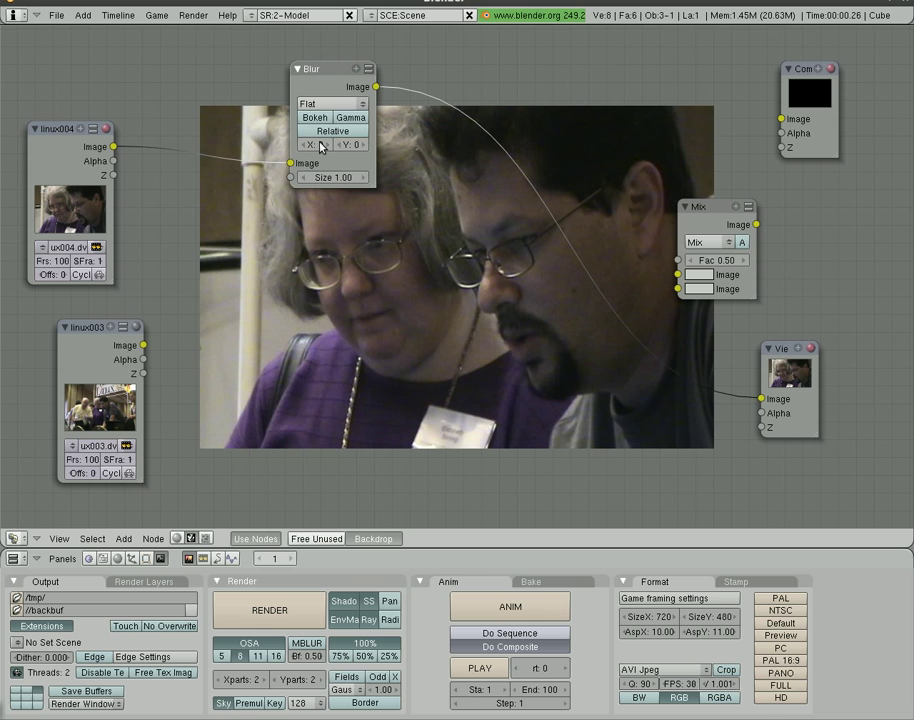
- Set the Blur node to X 23 and Y 15 with Gauss filtering and Bokeh enabled
{"action": "left_click_drag", "start_coordinate": [322, 147], "coordinate": [365, 149]}
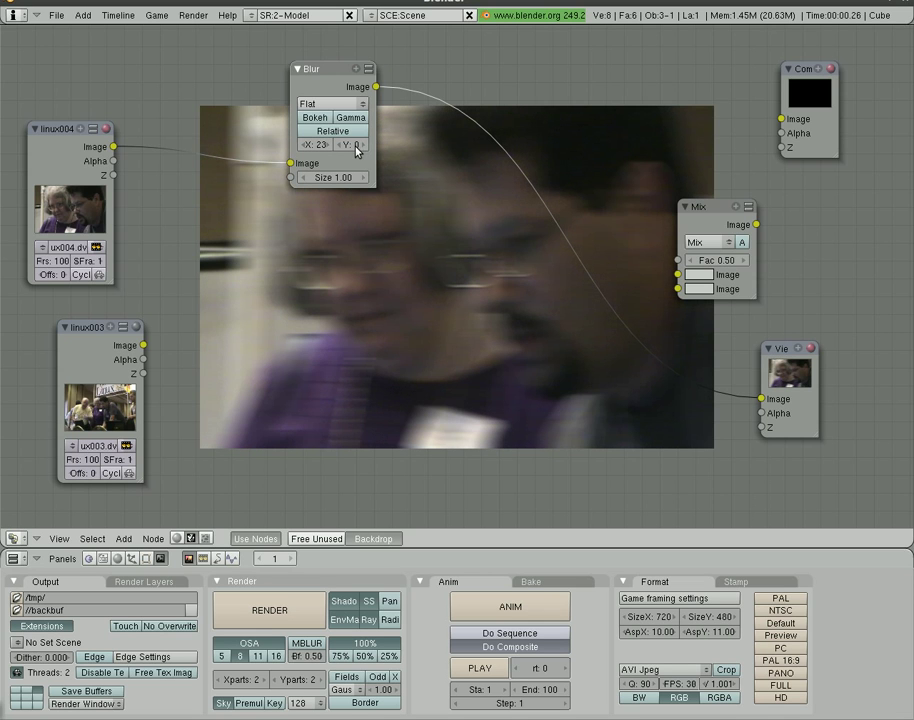
{"action": "left_click_drag", "start_coordinate": [357, 149], "coordinate": [418, 190]}
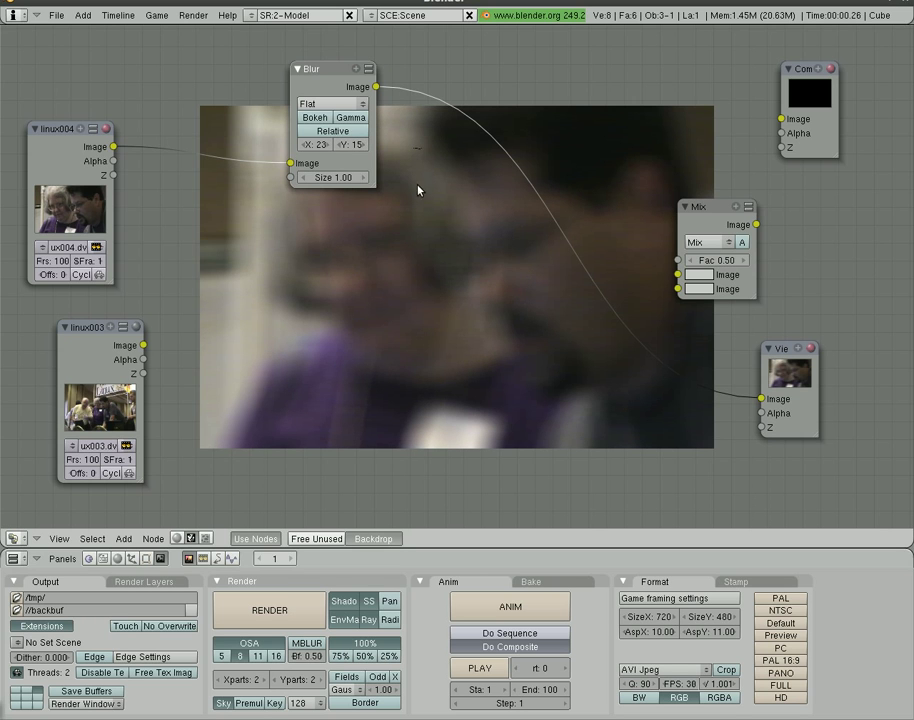
{"action": "left_click", "coordinate": [326, 104]}
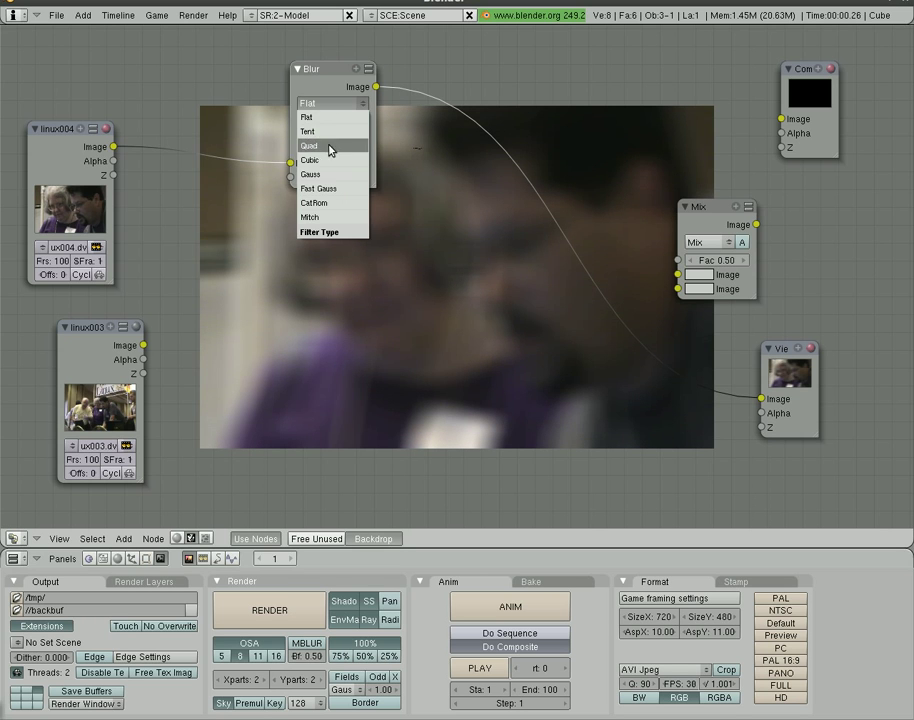
{"action": "left_click", "coordinate": [334, 174]}
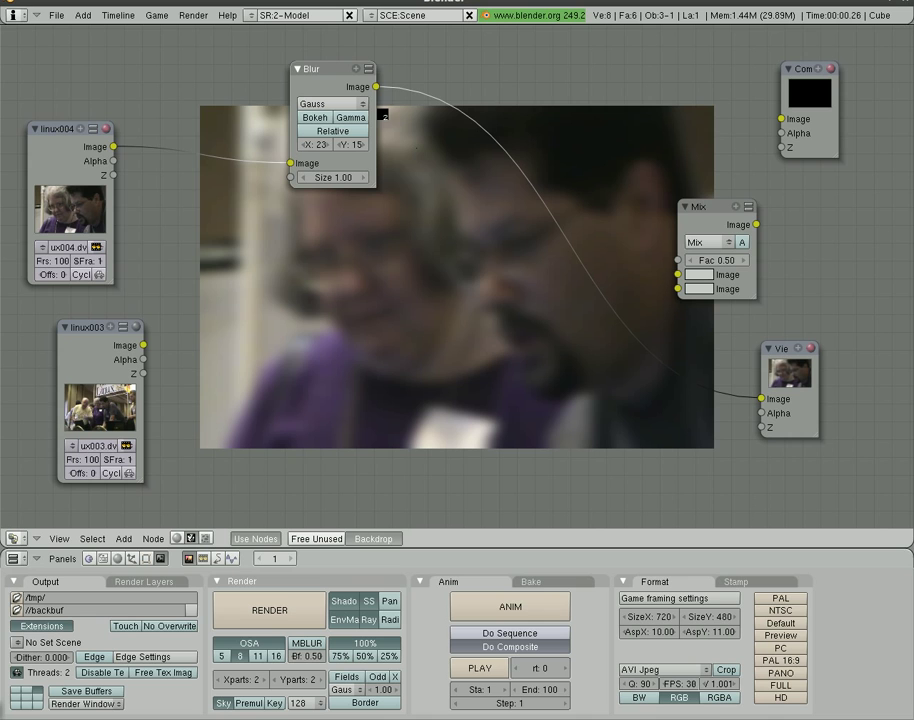
{"action": "left_click", "coordinate": [315, 117]}
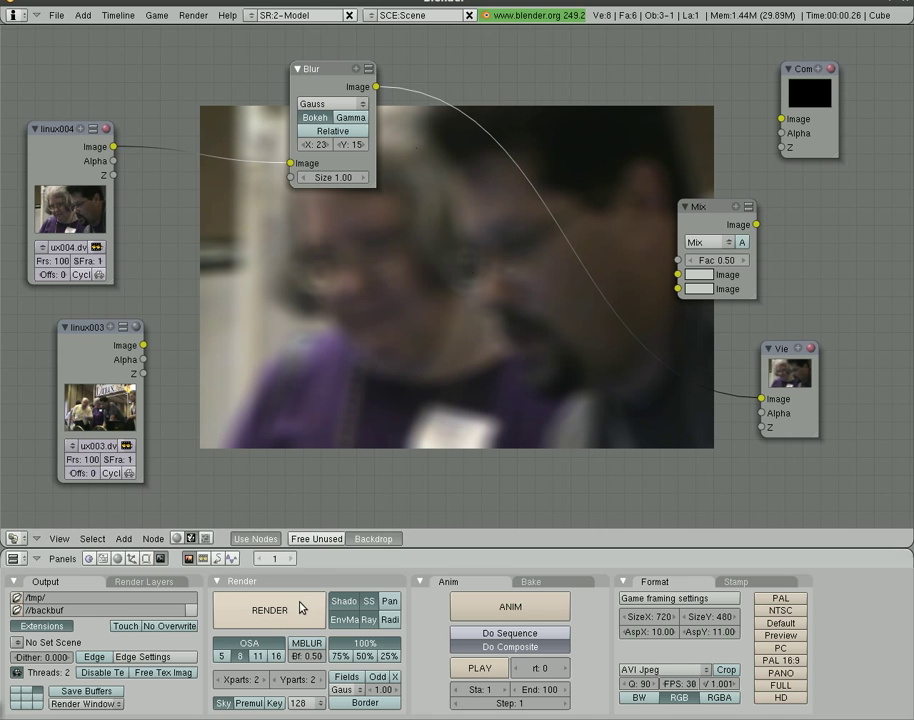
- Link Blur's Image to the Composite node and render the animation with Do Sequence enabled
{"action": "left_click_drag", "start_coordinate": [376, 87], "coordinate": [781, 118]}
{"action": "left_click", "coordinate": [497, 632]}
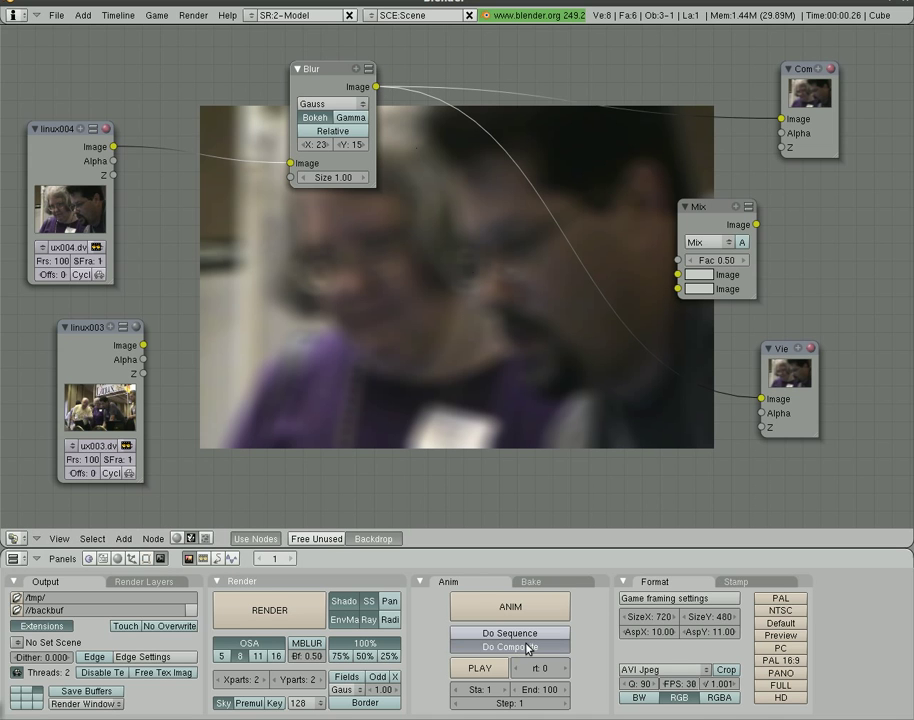
{"action": "left_click", "coordinate": [510, 606]}
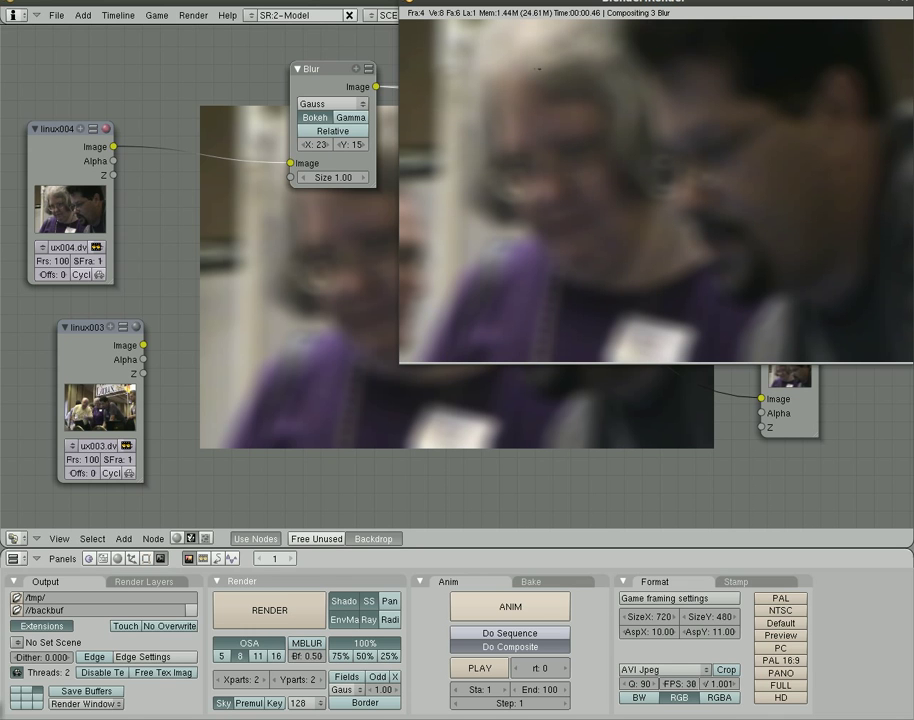
{"action": "left_click_drag", "start_coordinate": [562, 1], "coordinate": [501, 109]}
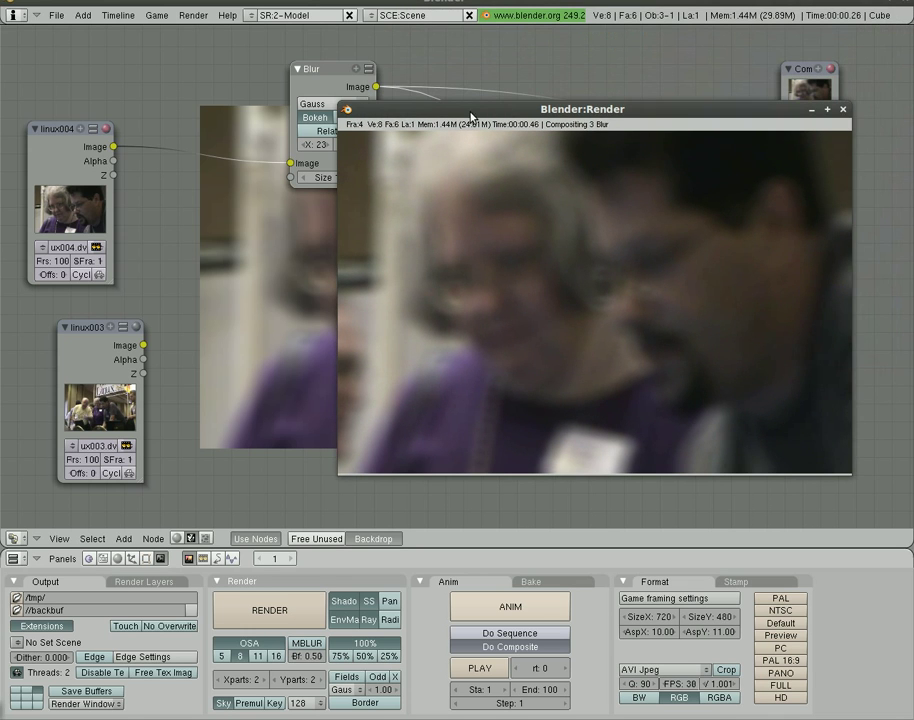